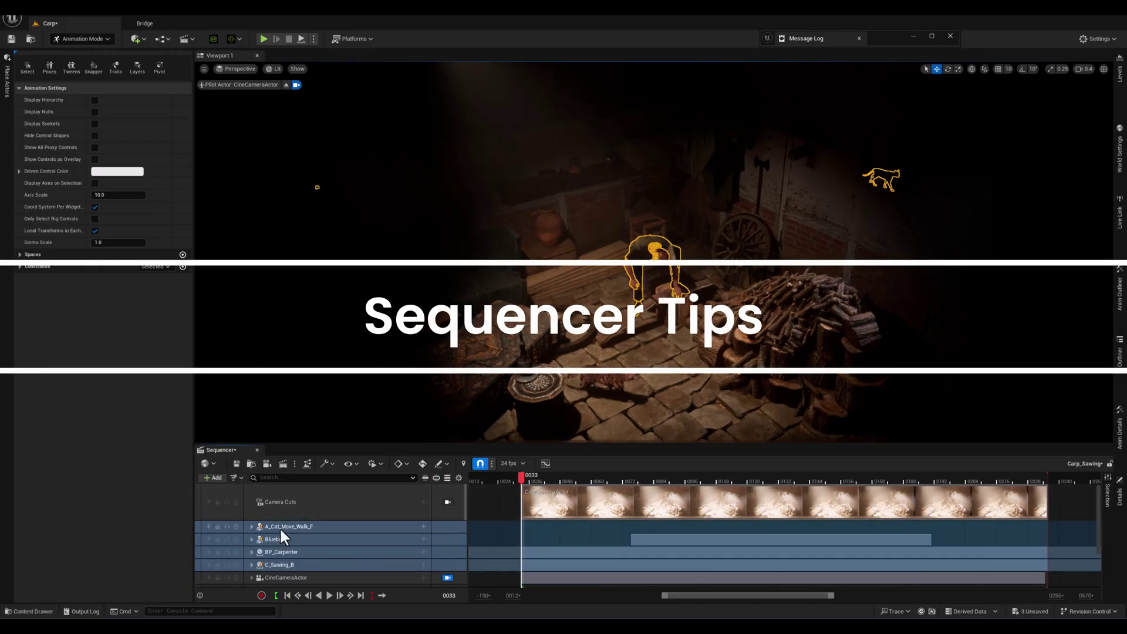
# Step: Limit viewport selection to sequence actors and pick several scene objects to reveal their tracks
pyautogui.click(464, 463)
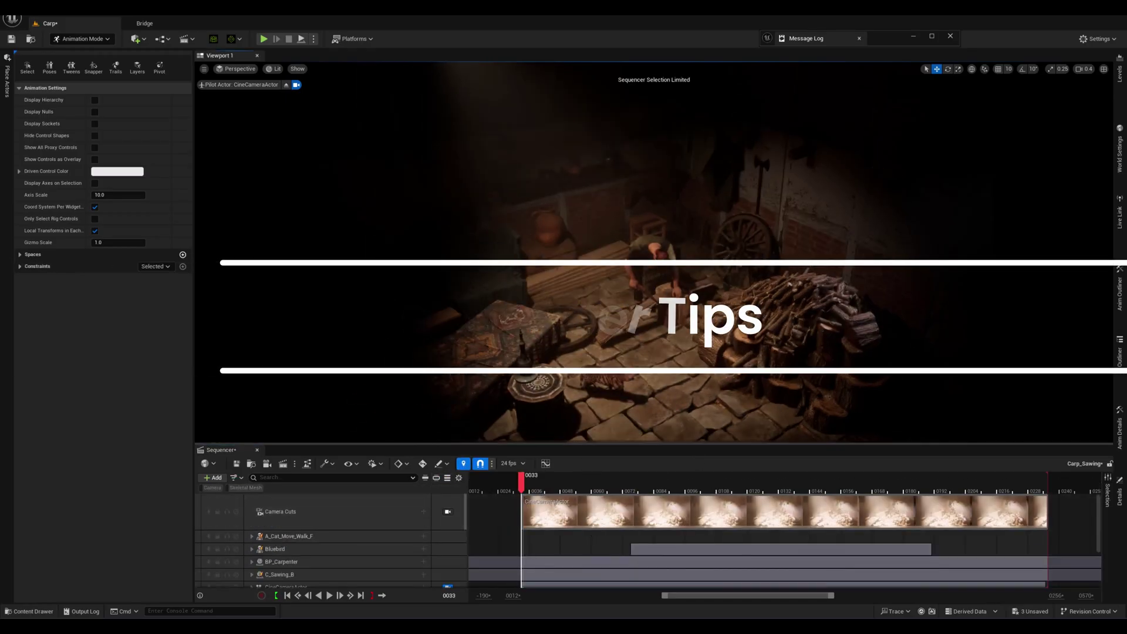
pyautogui.click(604, 379)
pyautogui.click(674, 290)
pyautogui.click(655, 398)
pyautogui.click(637, 489)
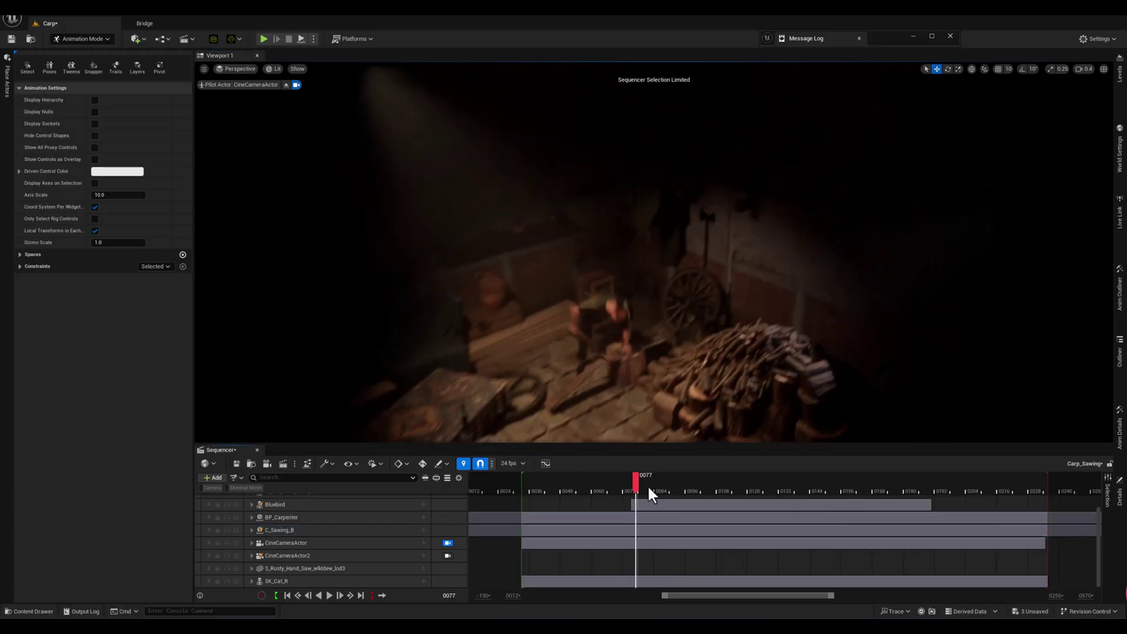
# Step: Return to the sequence start, filter tracks to Skeletal Mesh, and expand SK_Cat_R
pyautogui.press('Up')
pyautogui.click(246, 488)
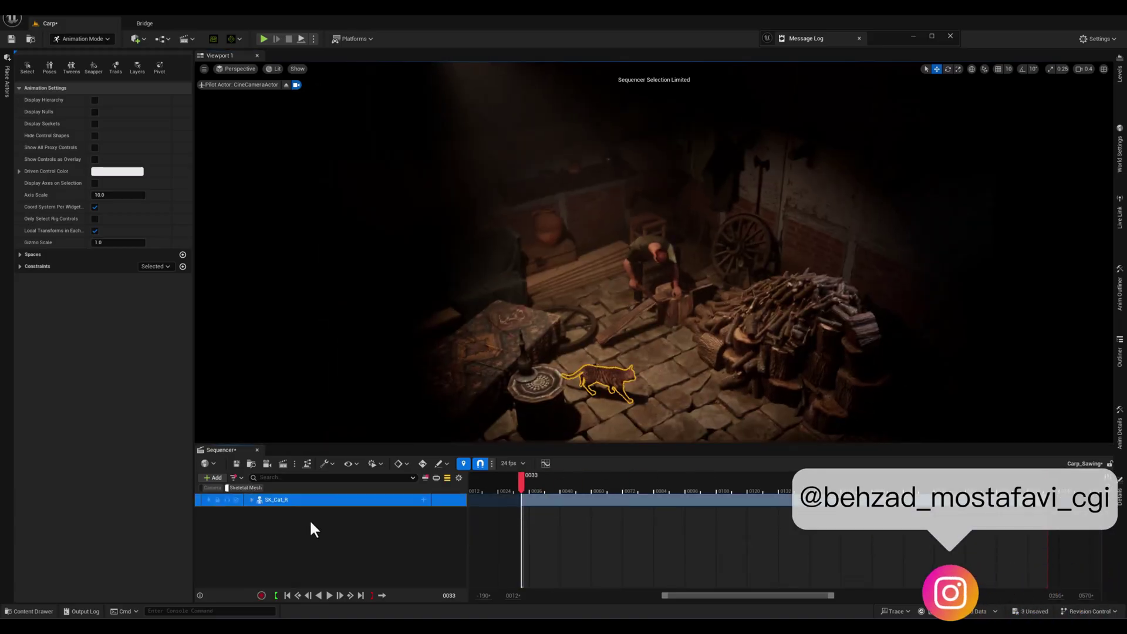
pyautogui.press('Right')
# Step: Open the Cat_Walking section options, then play the sequence through to frame 0235
pyautogui.rightClick(601, 512)
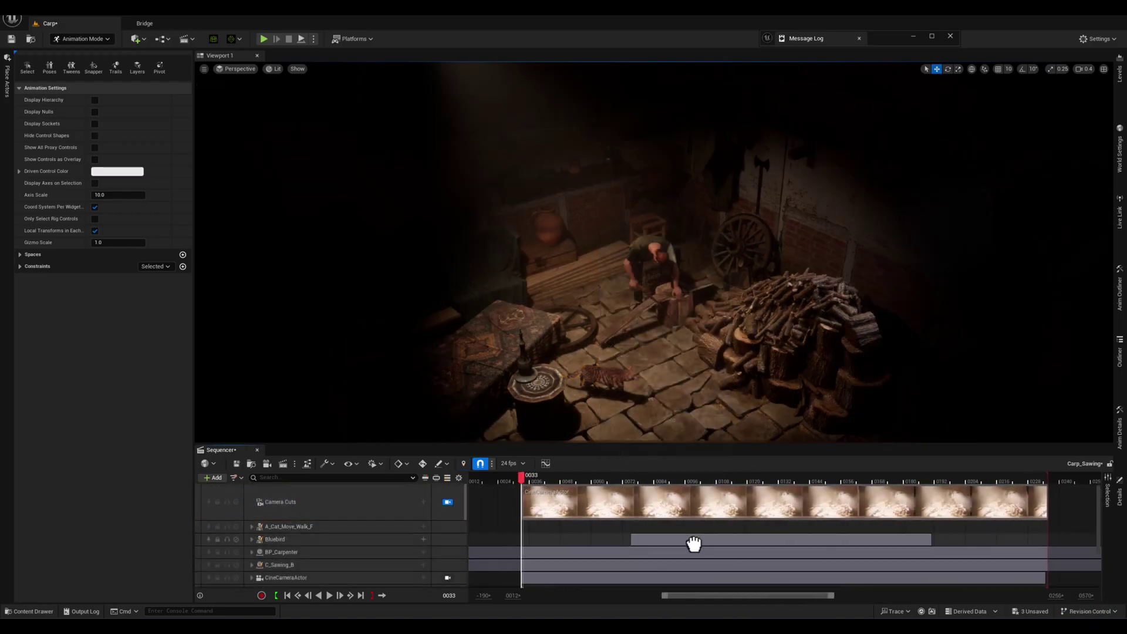
pyautogui.press('space')
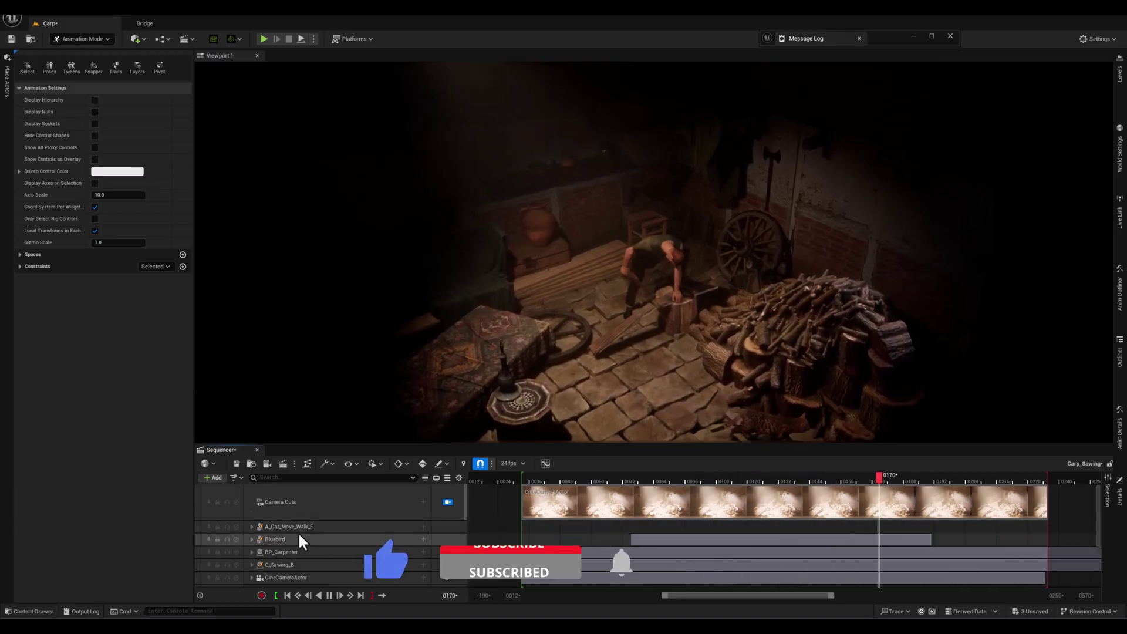
pyautogui.scroll(-2, 301, 529)
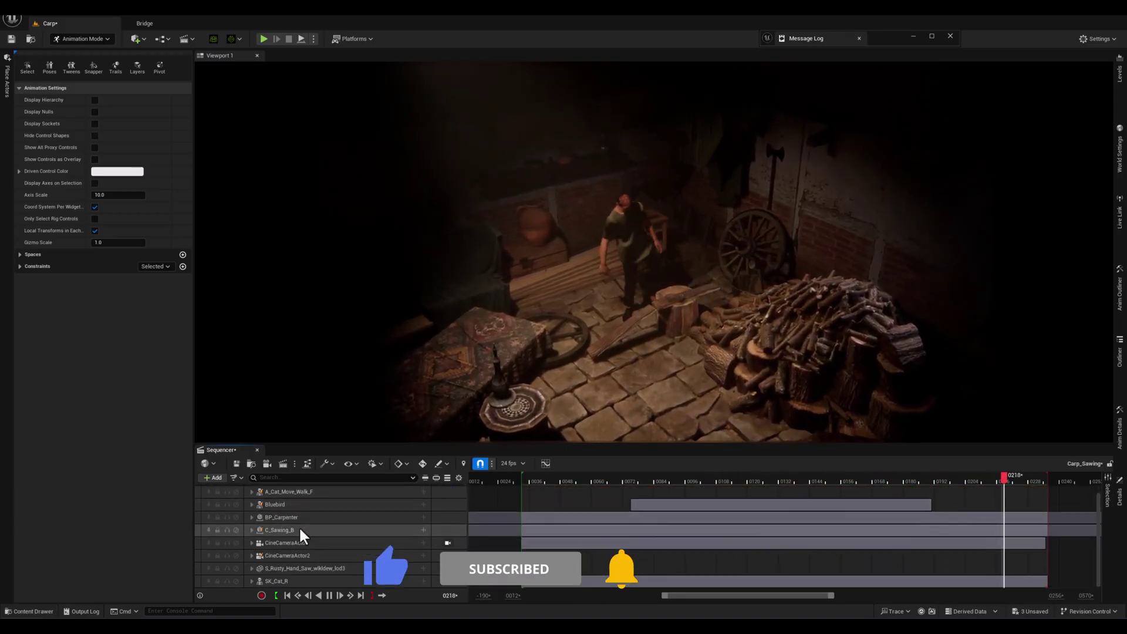
pyautogui.scroll(2, 301, 579)
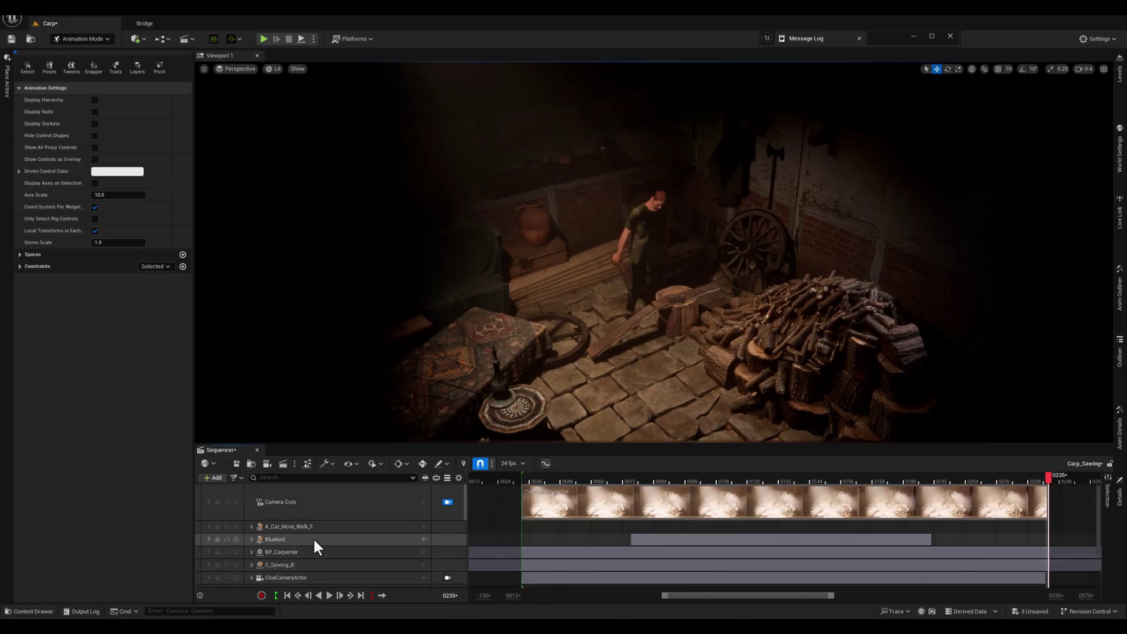
# Step: Enable Keep Playhead in Playback Range While Scrubbing, scrubbing between frames 0032 and 0062
pyautogui.moveTo(695, 478); pyautogui.dragTo(559, 505)
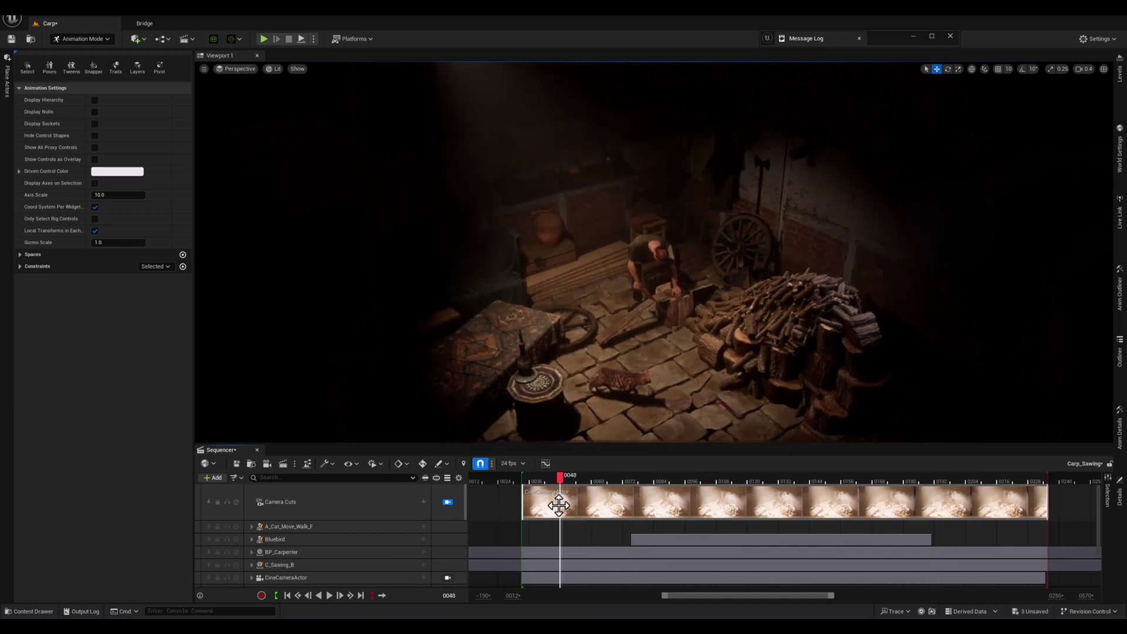
pyautogui.click(373, 463)
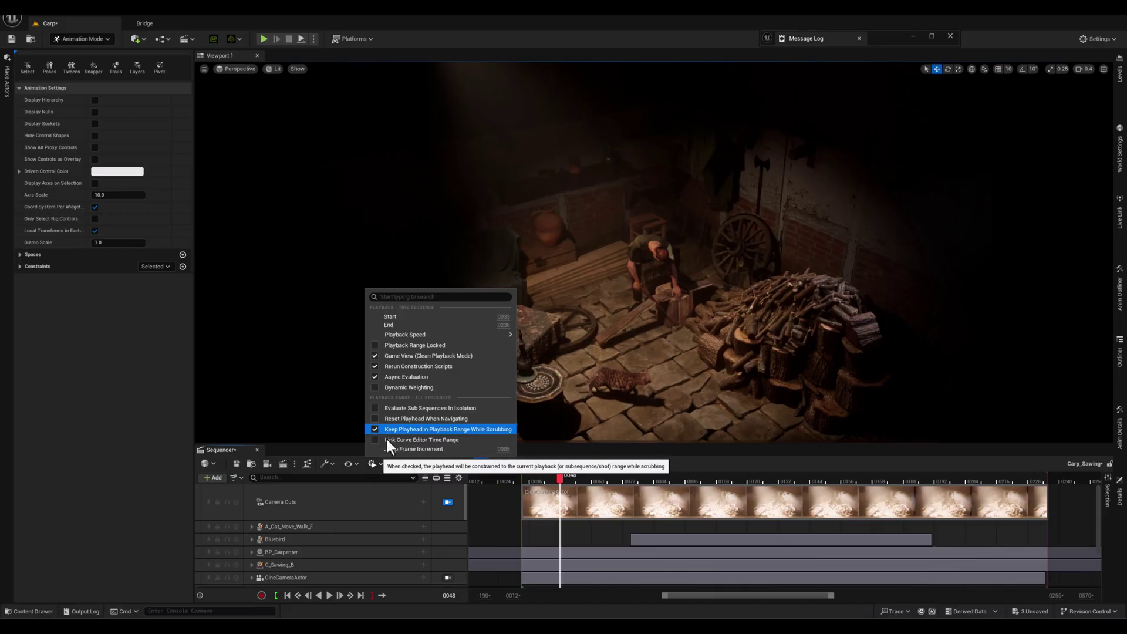
pyautogui.click(596, 476)
pyautogui.moveTo(574, 476); pyautogui.dragTo(487, 478)
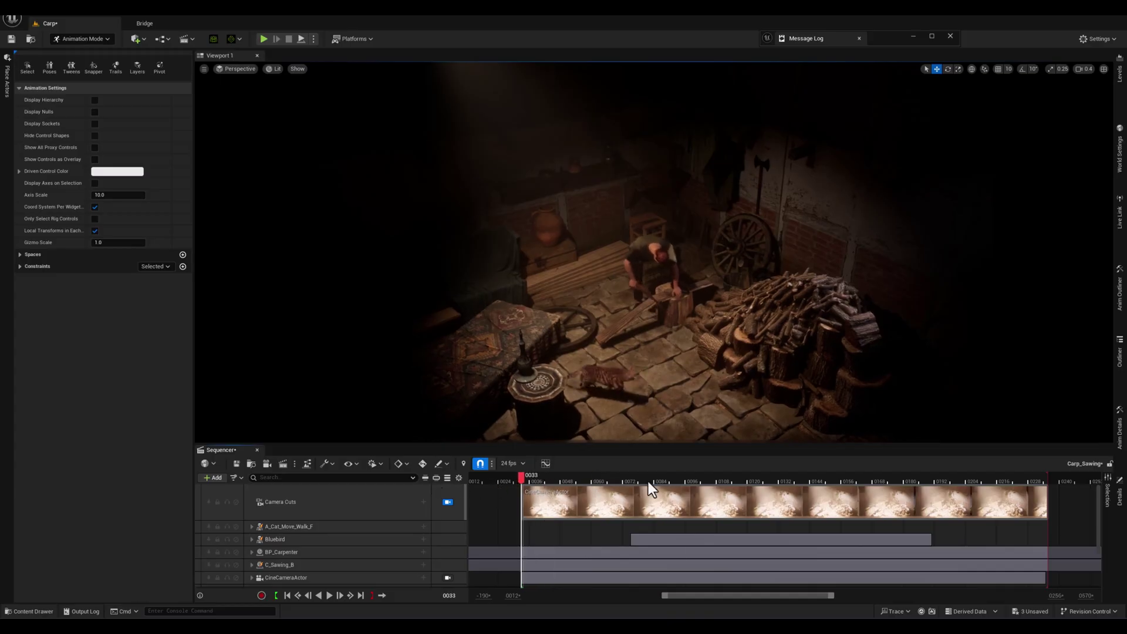
# Step: Confirm the playhead stays in range, collapse A_Cat_Move_Walk_F, and unlock the Camera Cuts view
pyautogui.moveTo(648, 481); pyautogui.dragTo(517, 481)
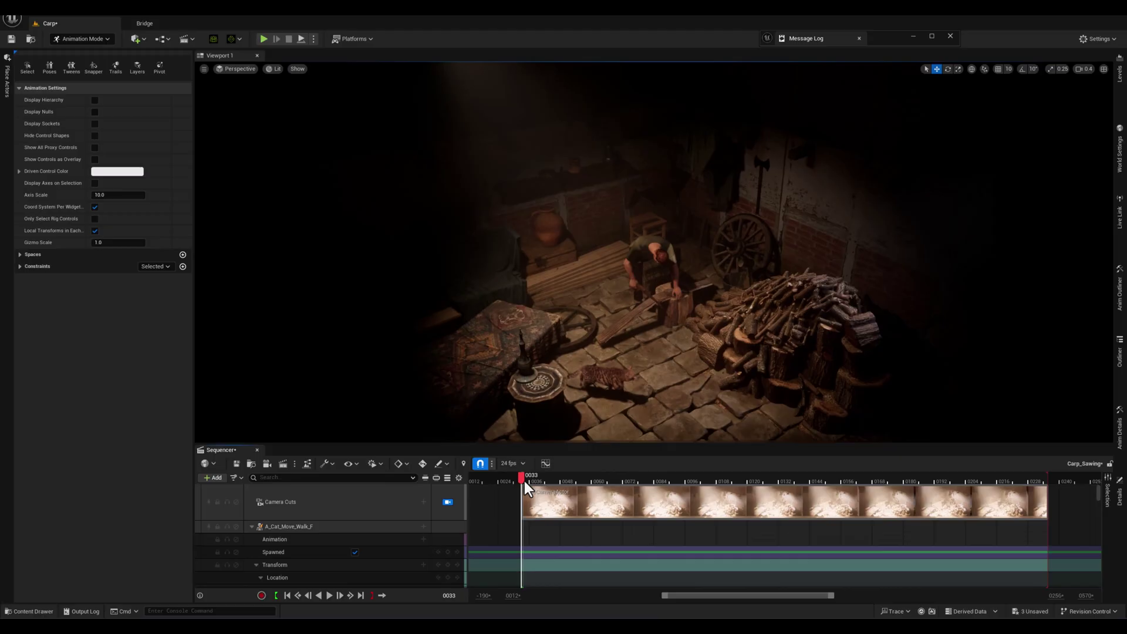
pyautogui.doubleClick(350, 526)
pyautogui.click(447, 502)
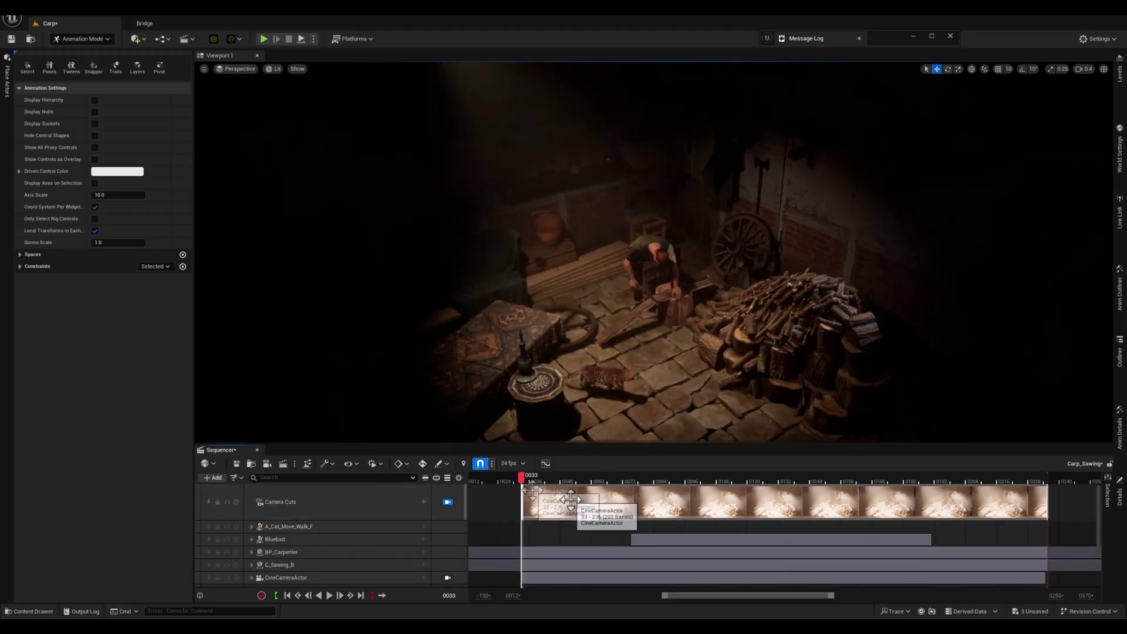
# Step: Turn on Snap to Keys While Scrubbing in the Sequencer snapping options
pyautogui.click(492, 467)
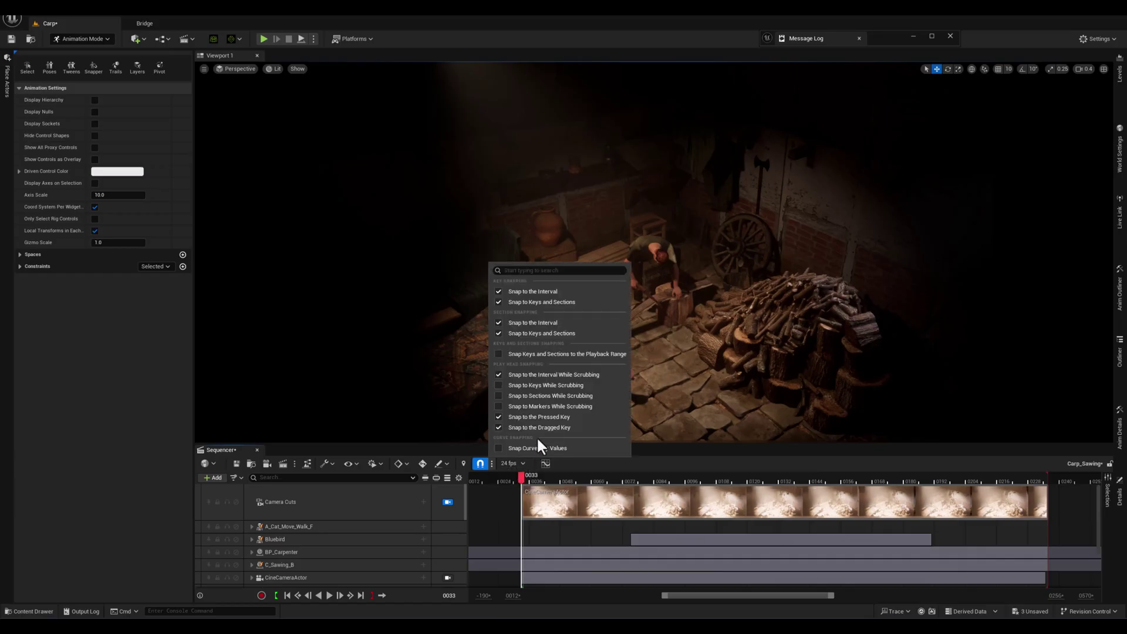
pyautogui.click(501, 385)
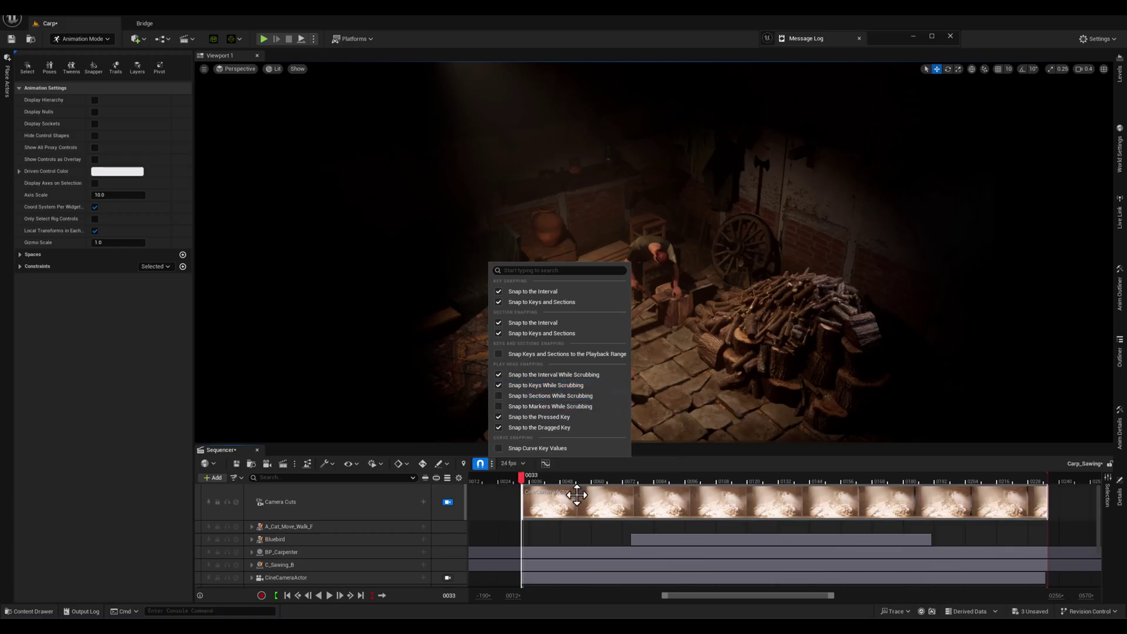
pyautogui.scroll(-1, 442, 572)
# Step: Pilot CineCameraActor, scrub to frame 0097, and expand its track to show Transform
pyautogui.click(445, 564)
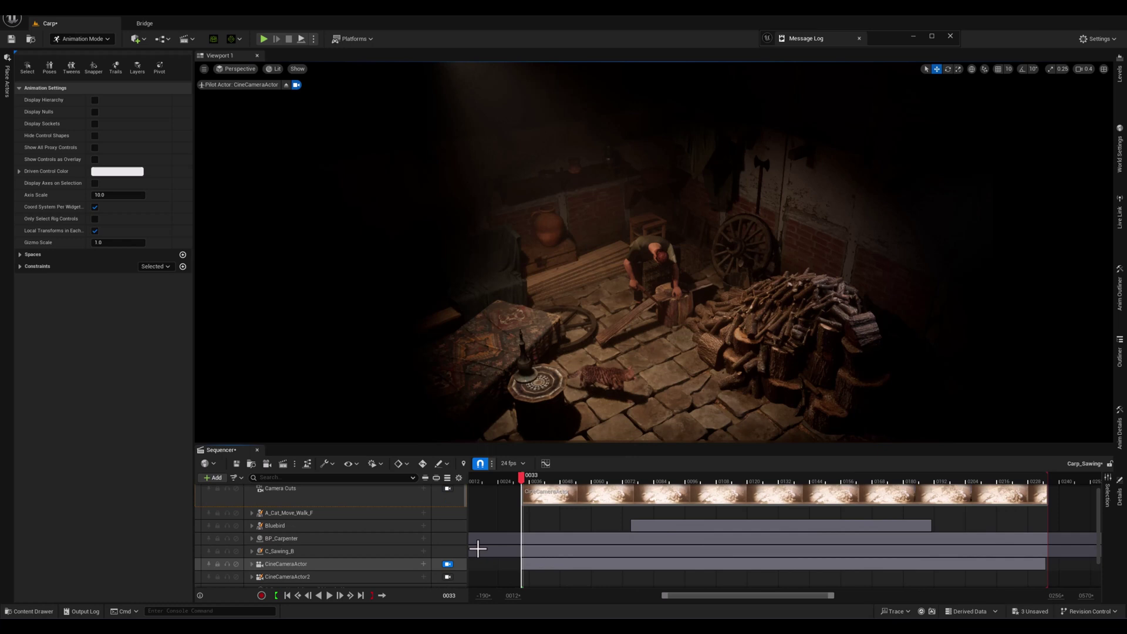
pyautogui.moveTo(600, 482); pyautogui.dragTo(678, 490)
pyautogui.scroll(-2, 655, 516)
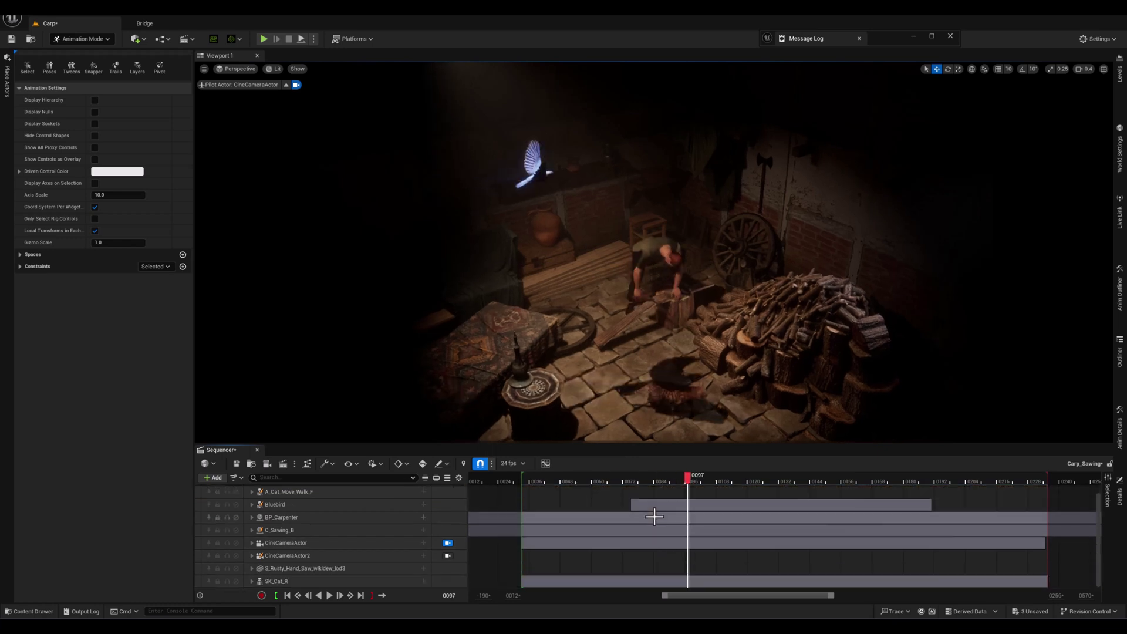
pyautogui.click(249, 542)
pyautogui.click(252, 543)
pyautogui.scroll(-2, 516, 549)
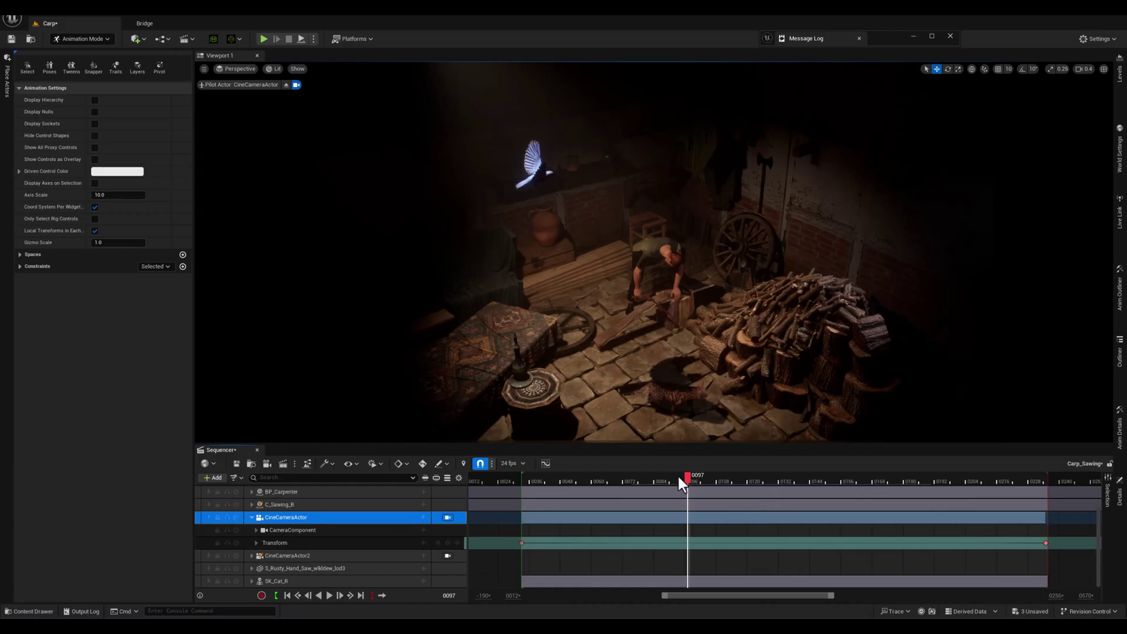
# Step: Re-aim the piloted camera up and right to key Transform, then replay from frame 0033
pyautogui.moveTo(677, 476); pyautogui.dragTo(729, 496)
pyautogui.moveTo(707, 382); pyautogui.dragTo(739, 348, button='right')
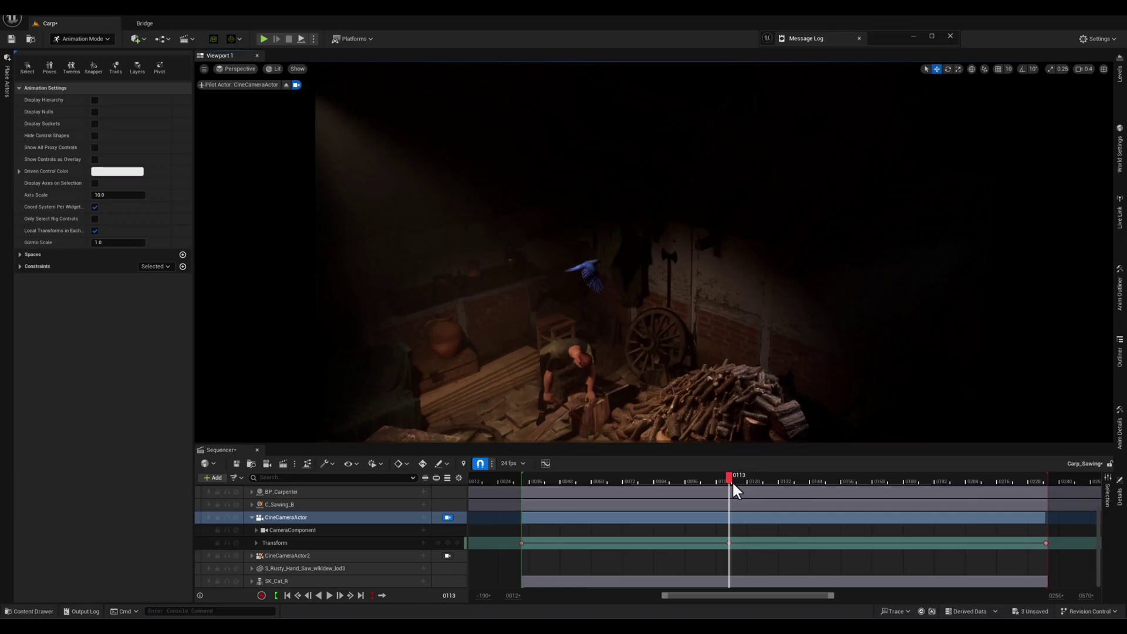
pyautogui.moveTo(731, 481); pyautogui.dragTo(524, 498)
pyautogui.press('space')
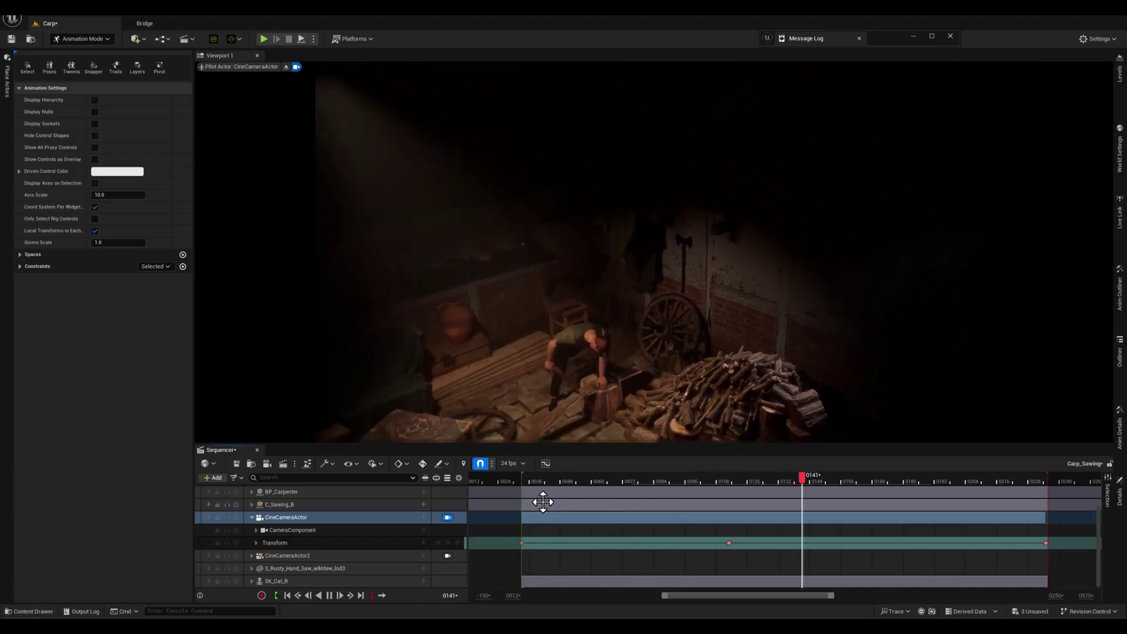
pyautogui.moveTo(867, 486); pyautogui.dragTo(522, 510)
# Step: Isolate the CineCameraActor track and expand it to show its keys at frame 0040
pyautogui.press('Left')
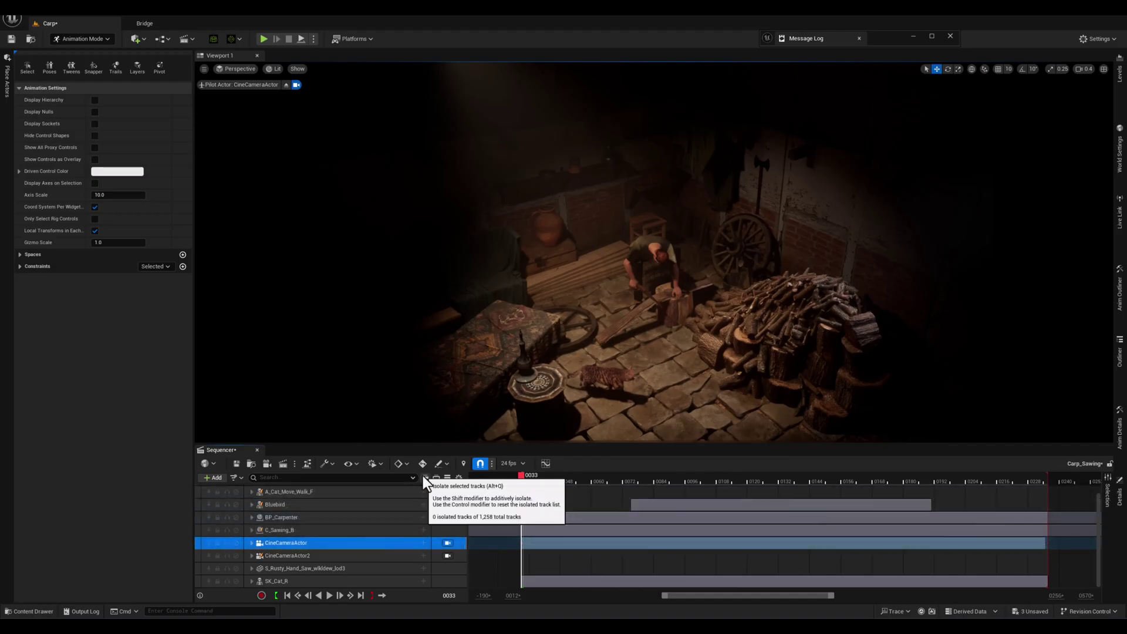
pyautogui.click(423, 477)
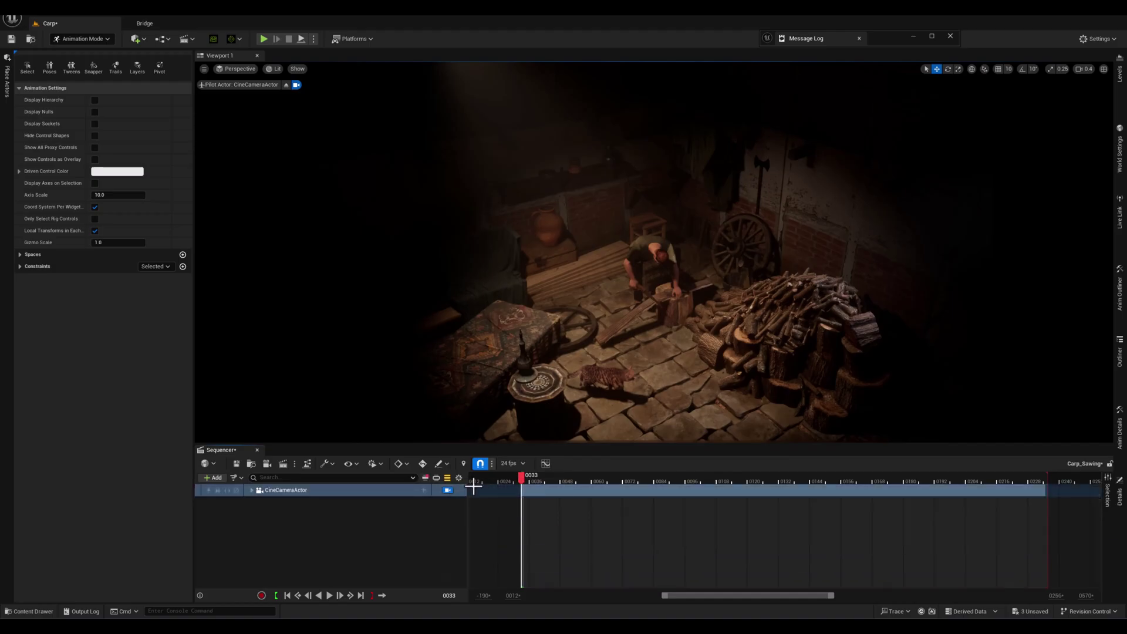
pyautogui.moveTo(534, 478); pyautogui.dragTo(292, 522)
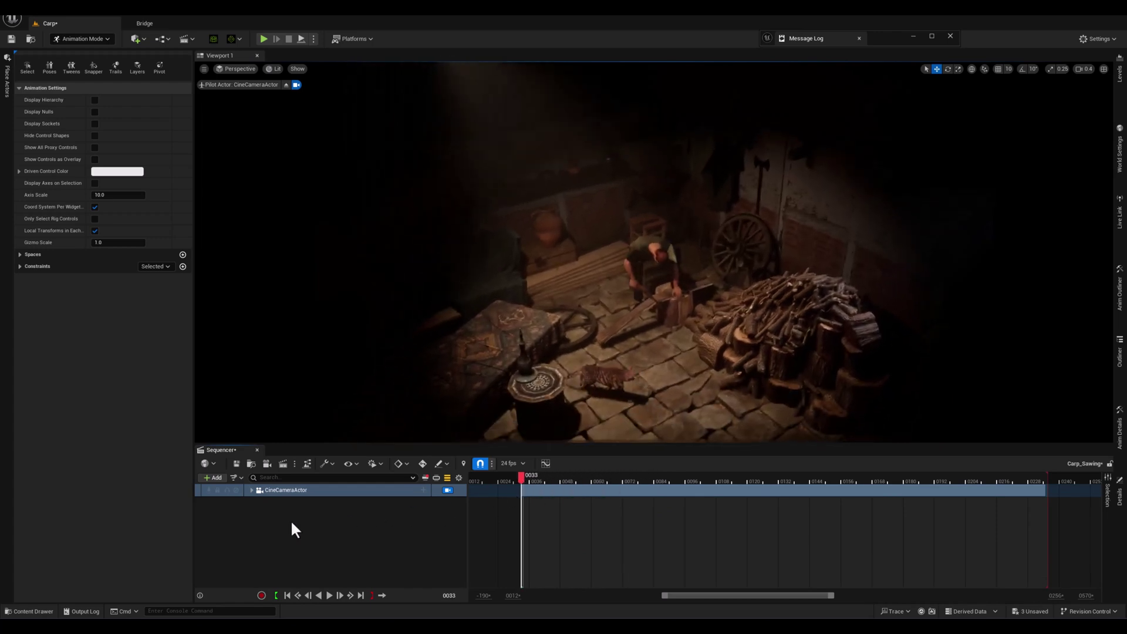
pyautogui.click(250, 489)
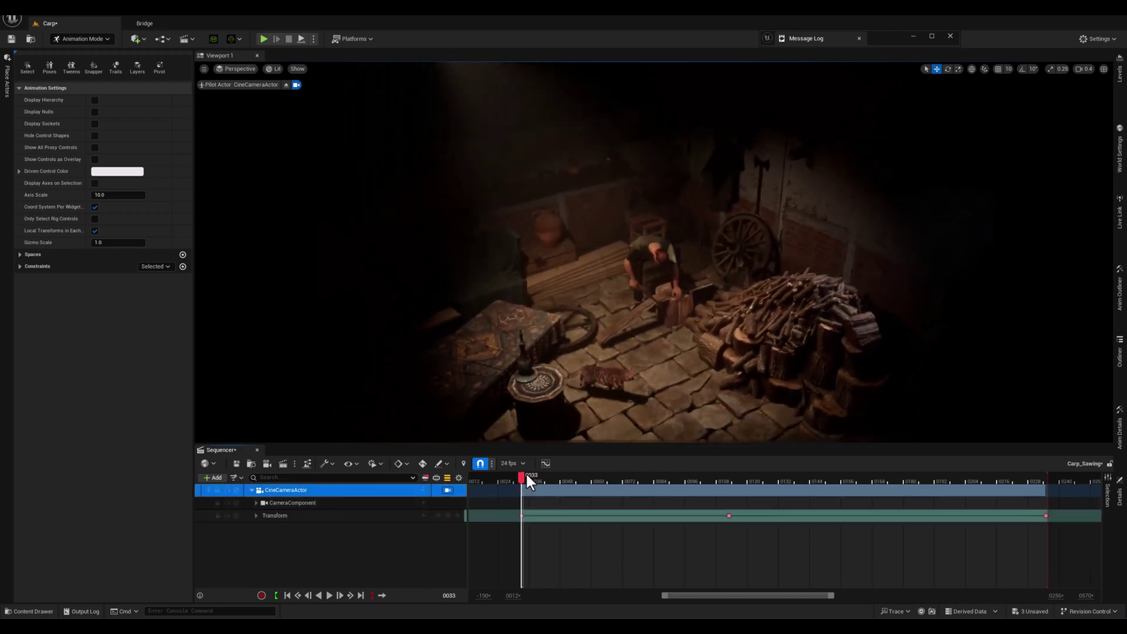
# Step: Play and stop the camera move, return to frame 0033, and collapse CineCameraActor
pyautogui.press('space')
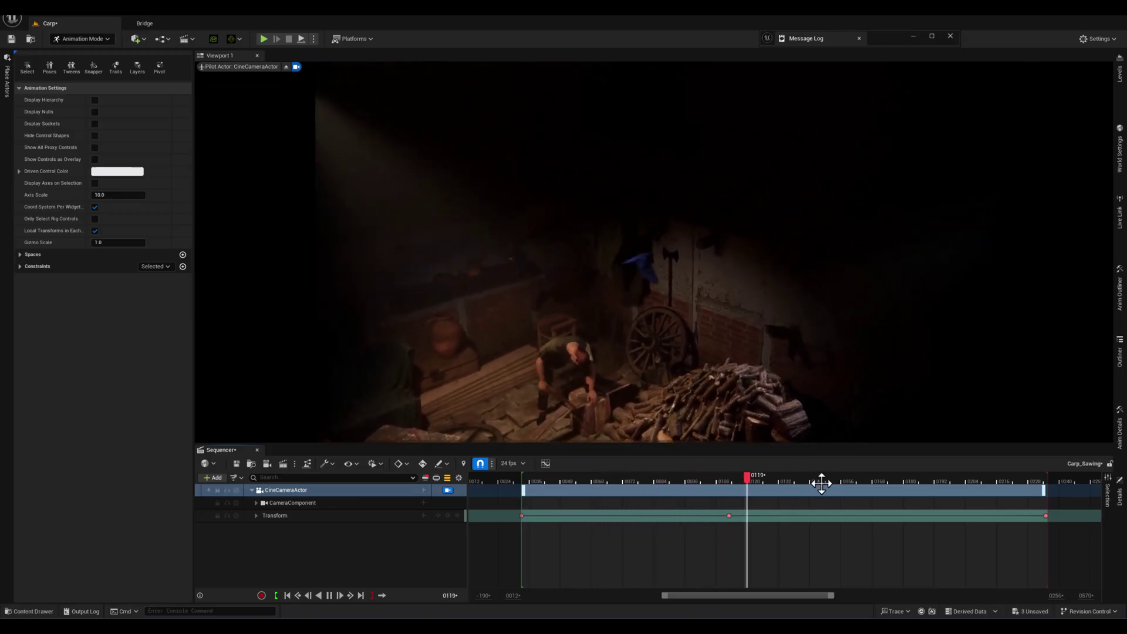
pyautogui.press('space')
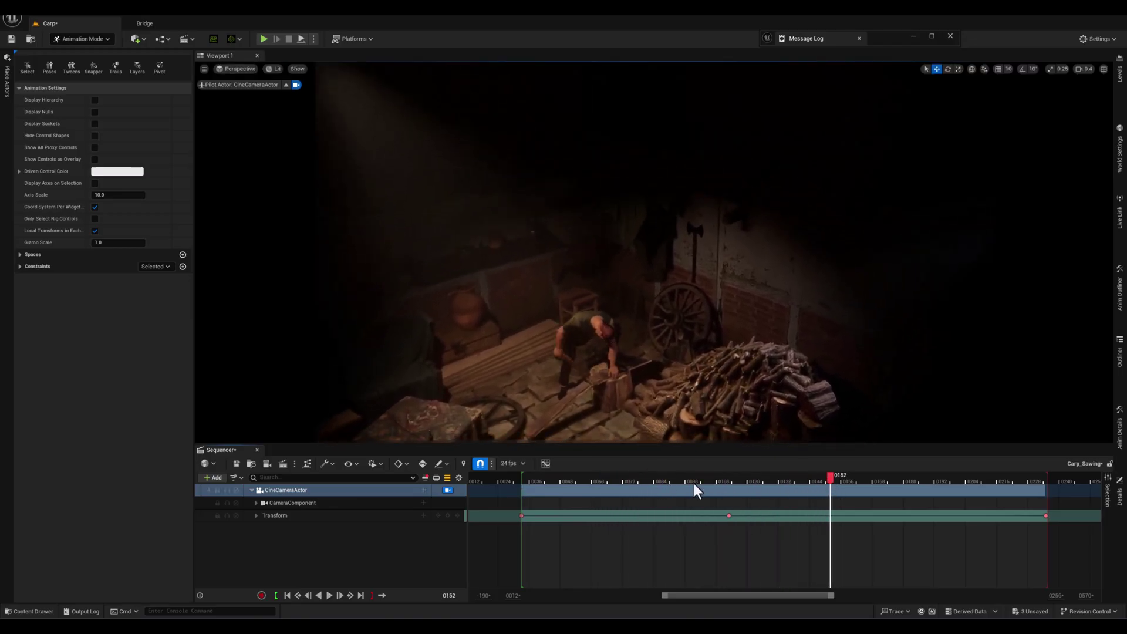
pyautogui.press('Up')
pyautogui.click(252, 490)
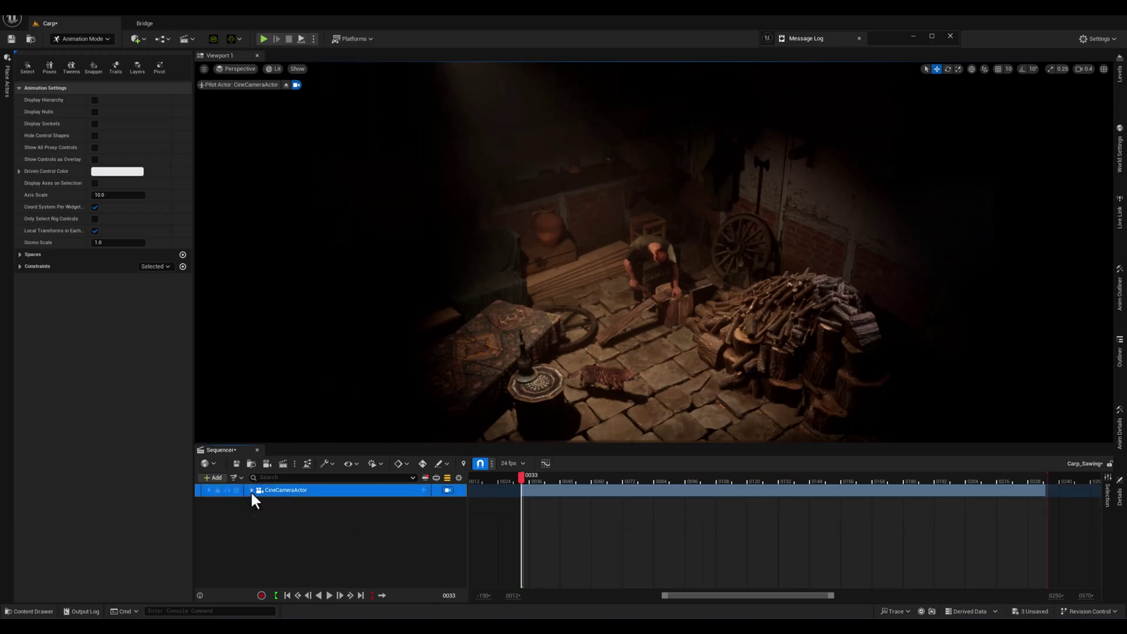
# Step: Show all tracks, then hide the CineCameraActor track and restore it
pyautogui.click(447, 478)
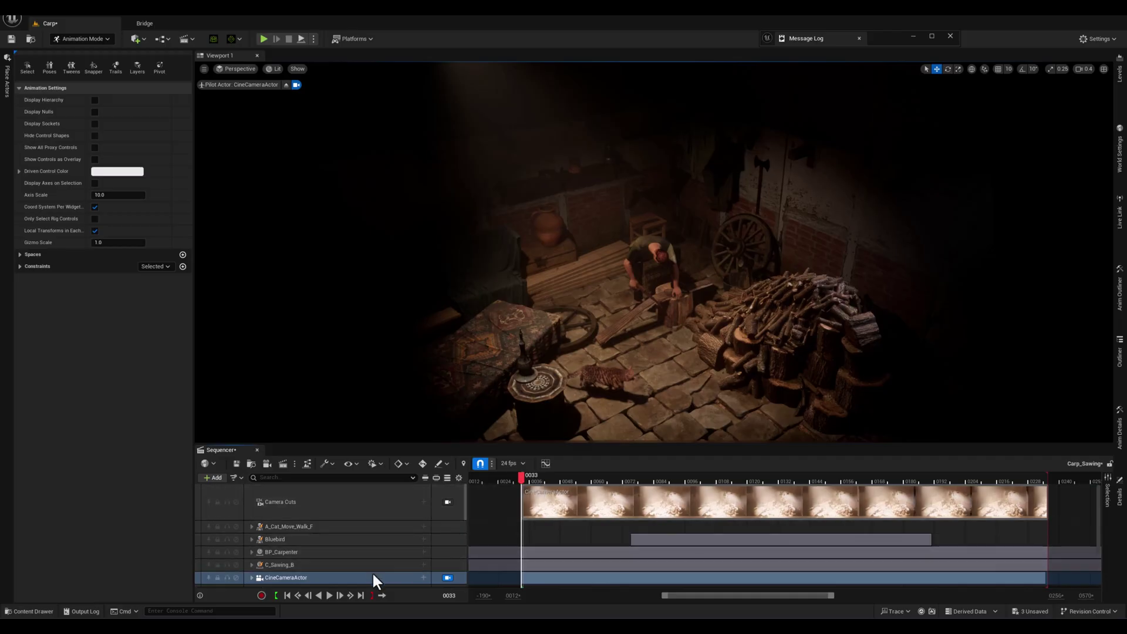
pyautogui.click(438, 477)
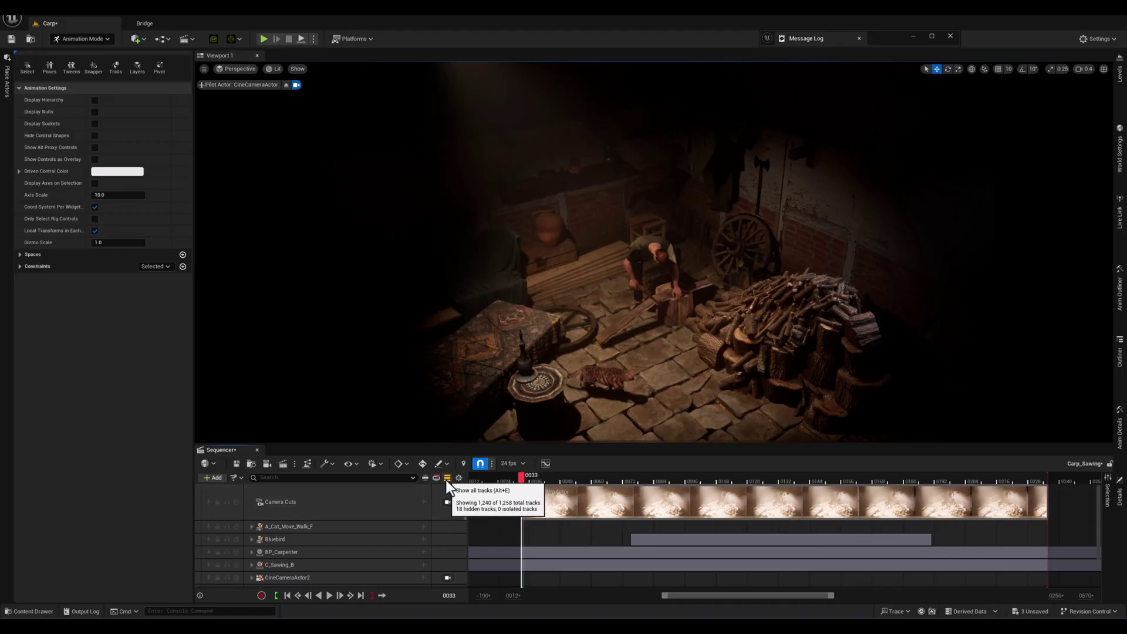
pyautogui.click(447, 478)
# Step: Hide the four tracks from the cat walk to C_Sawing_B, restore them, and return to 0033
pyautogui.click(329, 524)
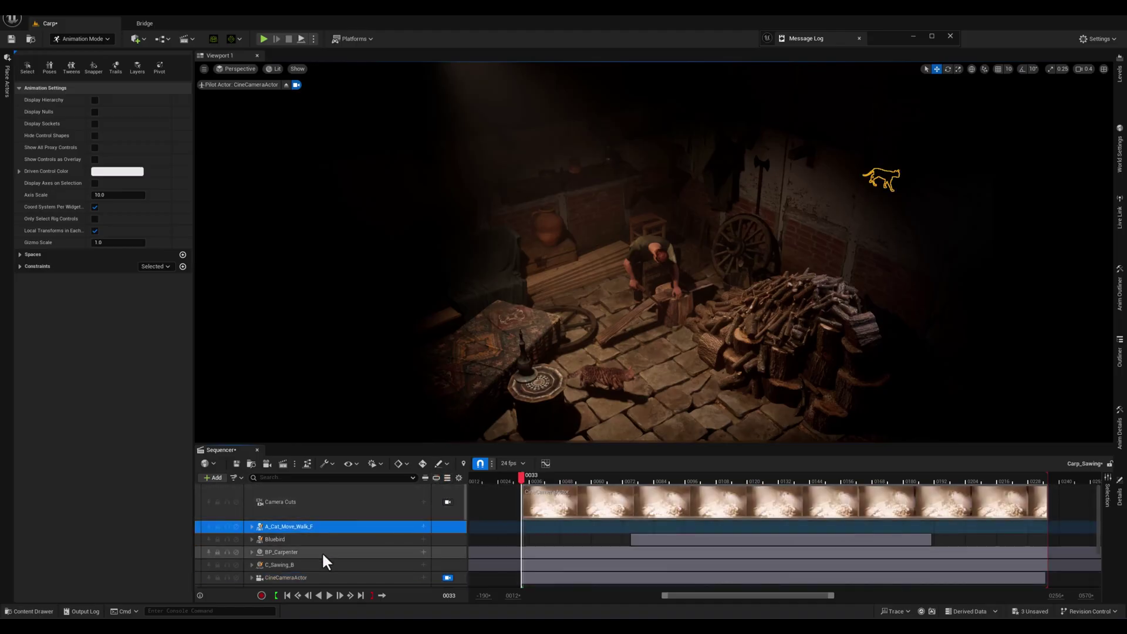
pyautogui.keyDown('shift'); pyautogui.click(317, 564); pyautogui.keyUp('shift')
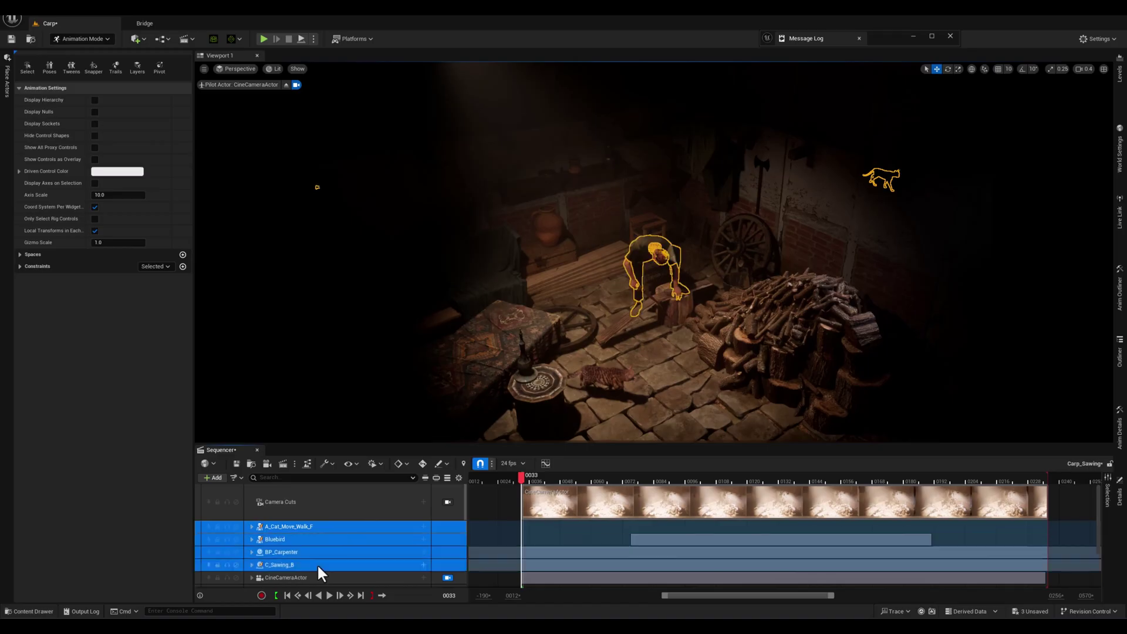
pyautogui.click(437, 478)
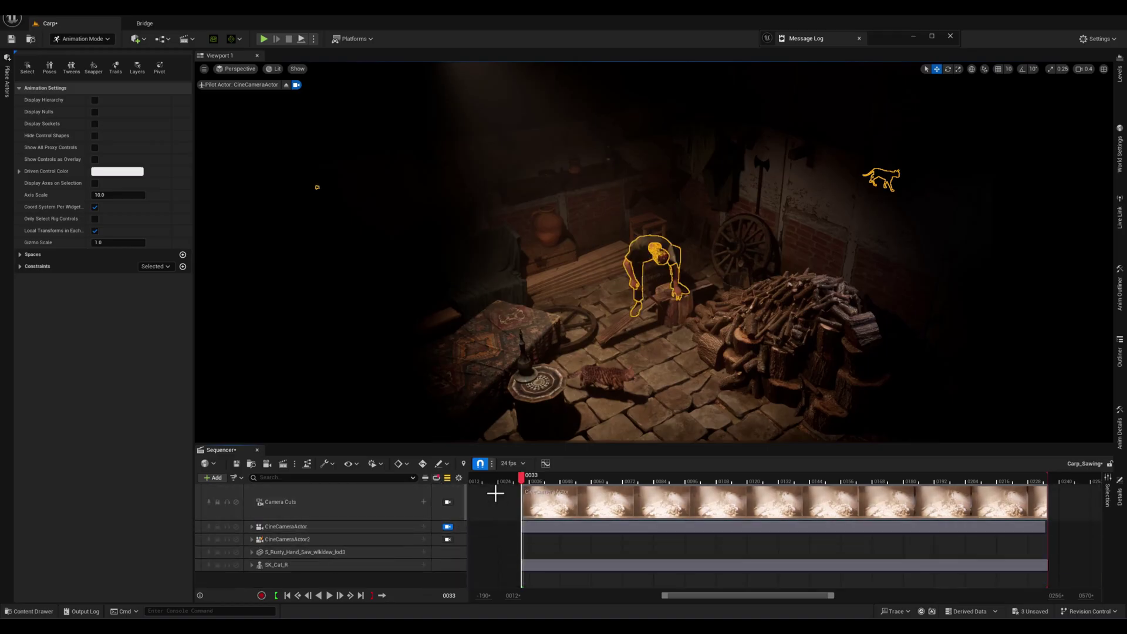
pyautogui.click(448, 477)
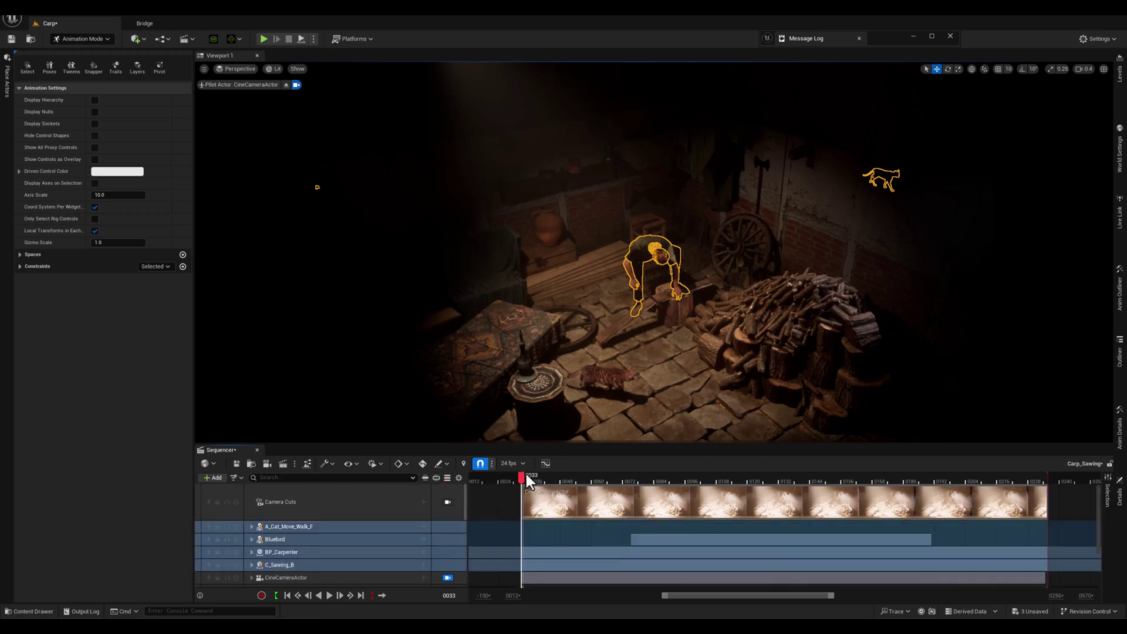
pyautogui.moveTo(533, 477); pyautogui.dragTo(522, 477)
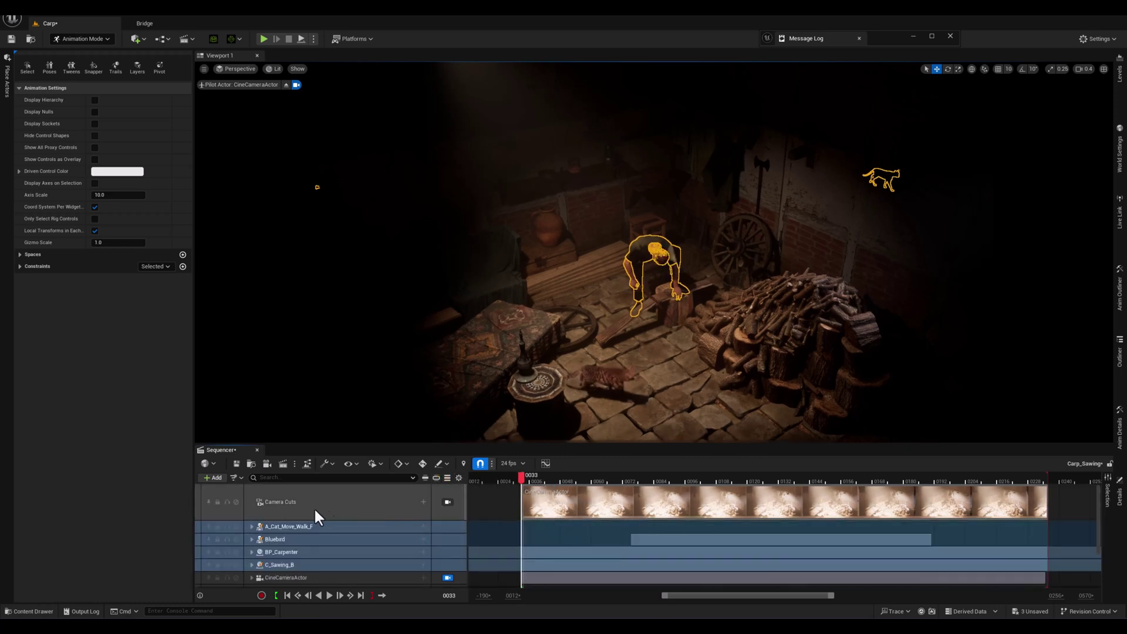
# Step: Select Bluebird and switch the track filter from Camera to Skeletal Mesh only
pyautogui.click(275, 535)
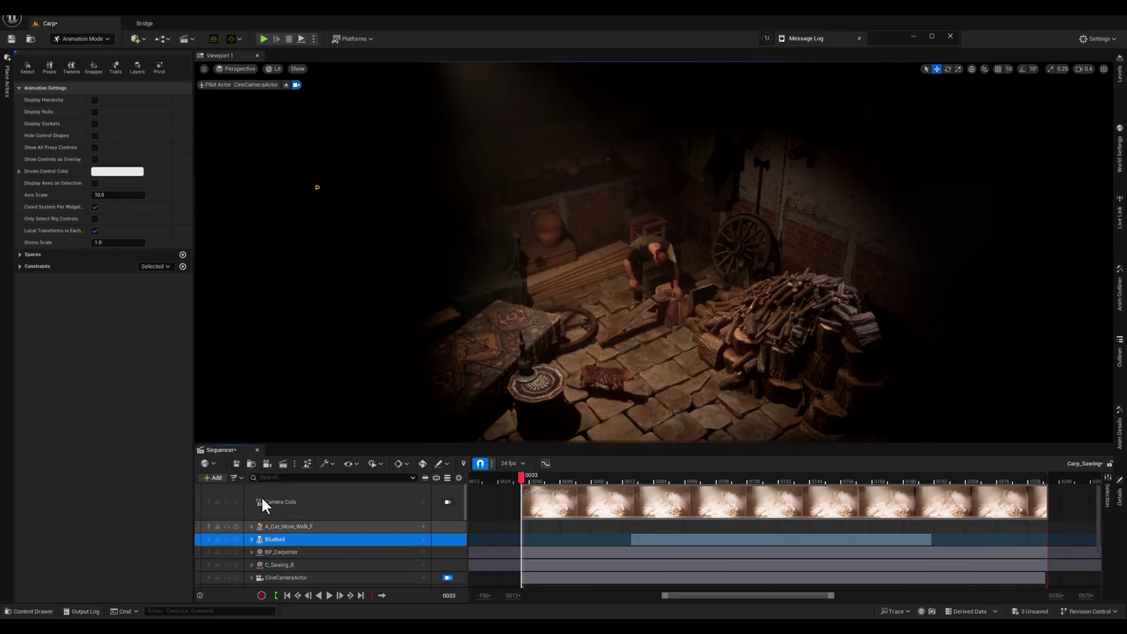
pyautogui.click(239, 478)
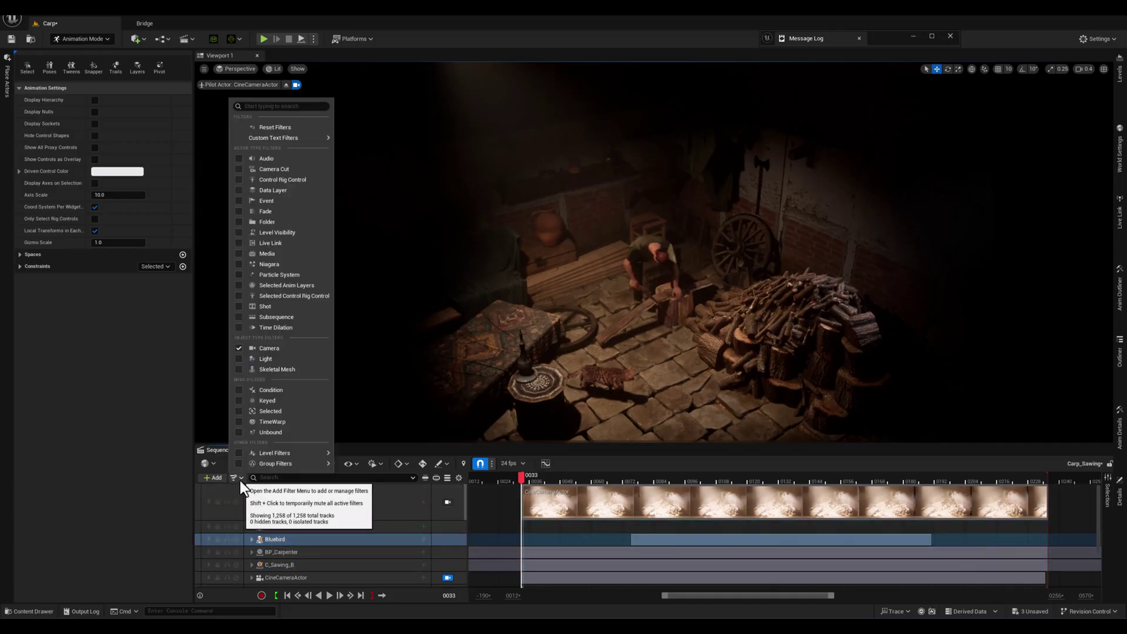
pyautogui.click(239, 348)
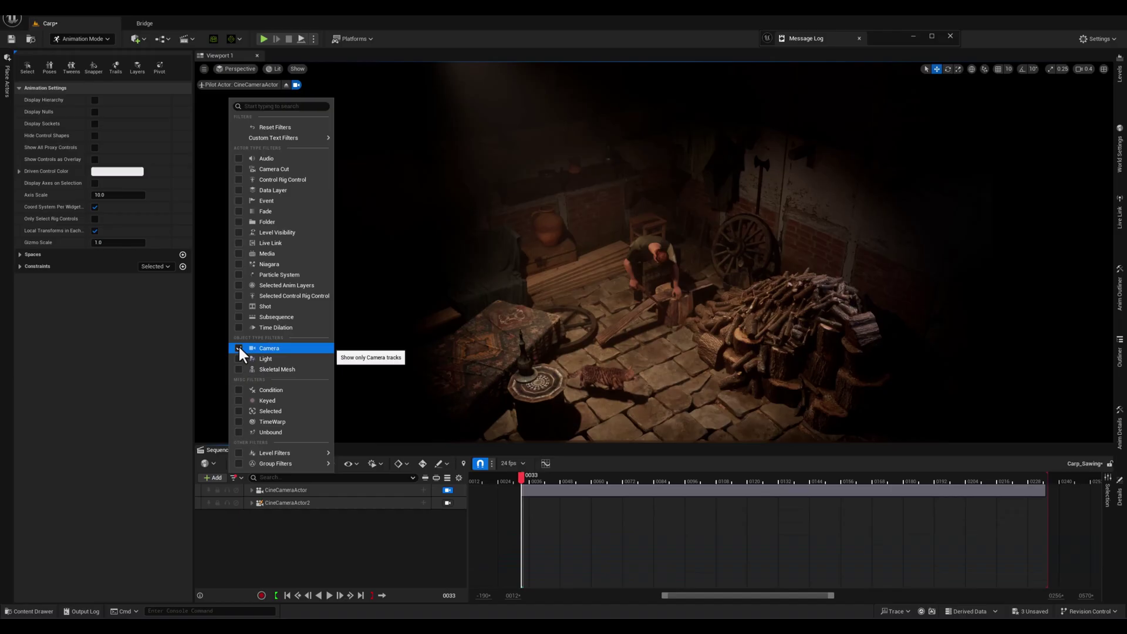
pyautogui.click(238, 346)
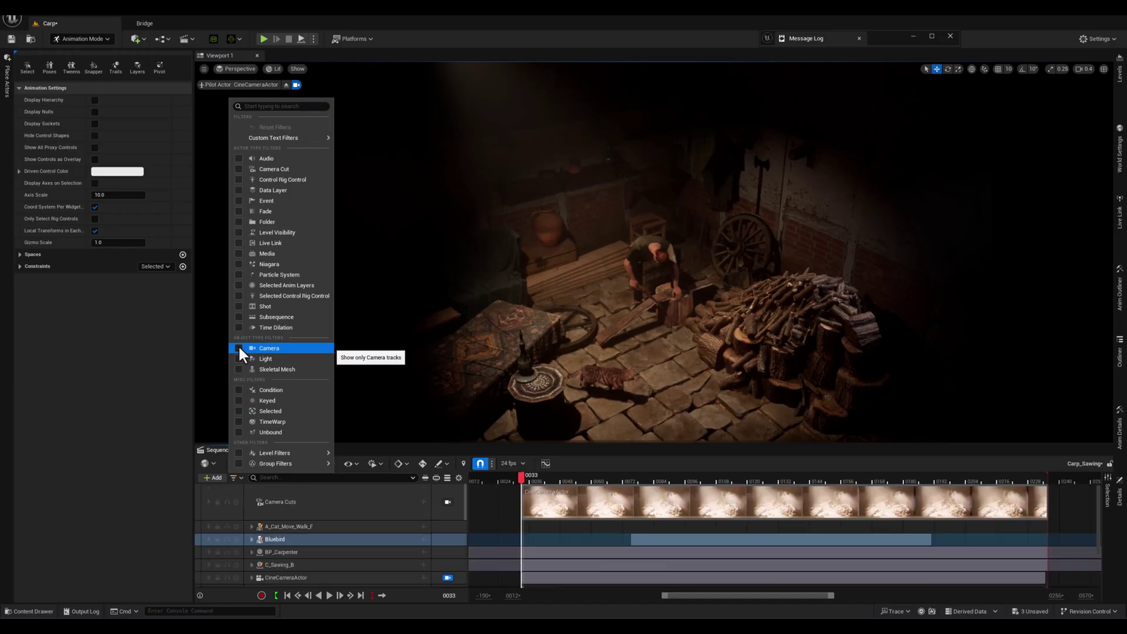
pyautogui.click(239, 369)
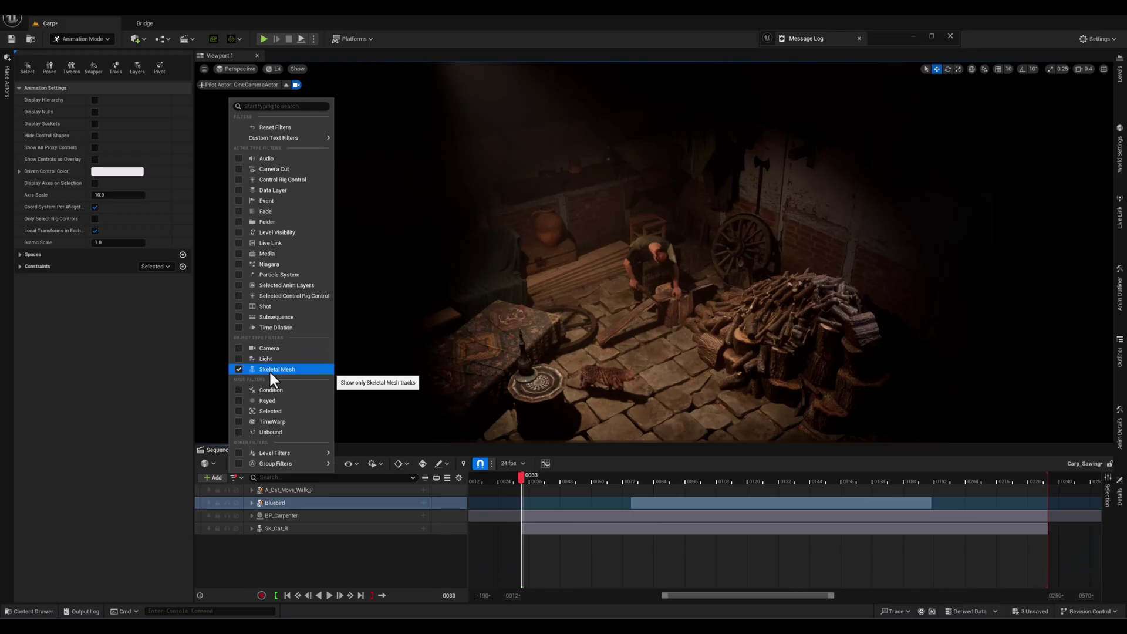
pyautogui.click(551, 476)
# Step: Play the filtered sequence from about frame 0036, then scrub back to frame 0033
pyautogui.moveTo(559, 475); pyautogui.dragTo(518, 480)
pyautogui.press('space')
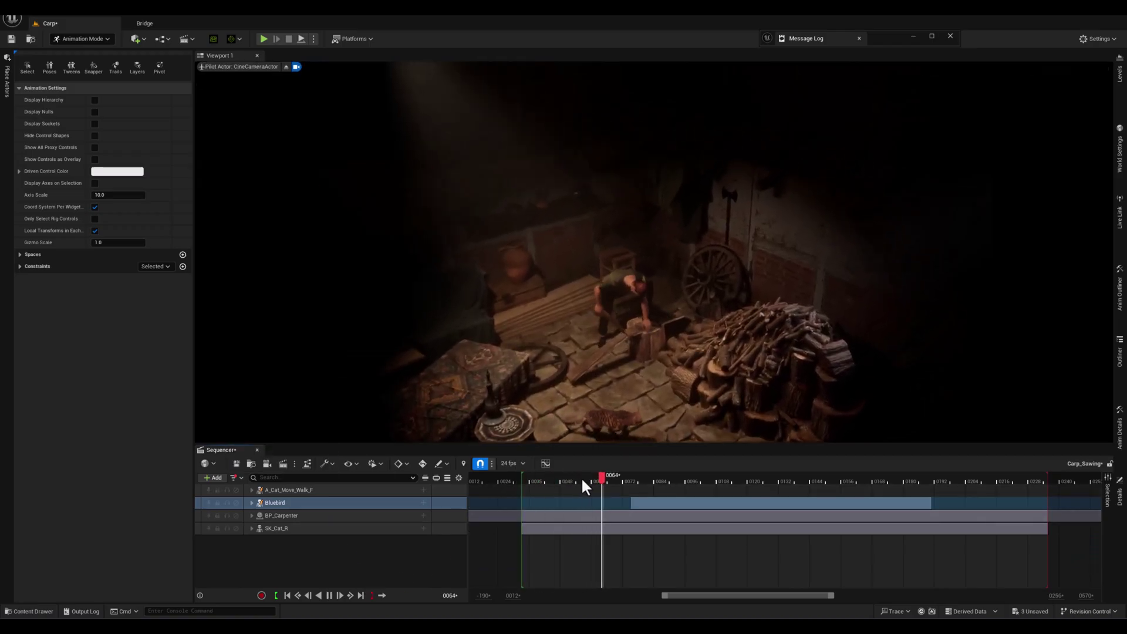
pyautogui.moveTo(593, 479); pyautogui.dragTo(459, 491)
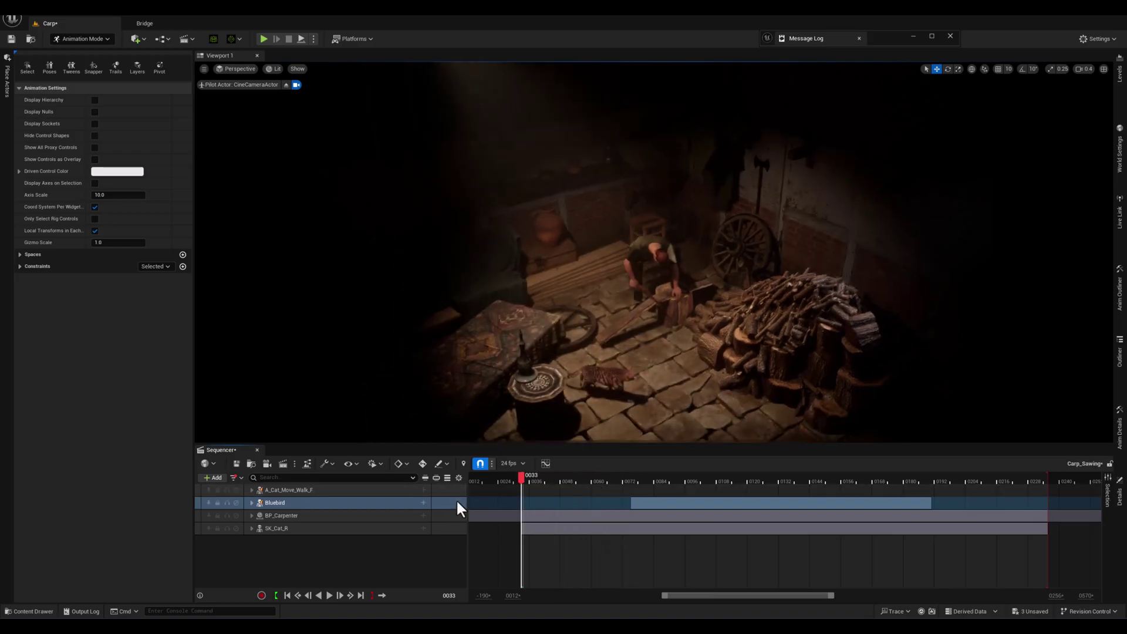
# Step: Show the filter bar above the tracks and toggle the Skeletal Mesh filter chip
pyautogui.click(458, 478)
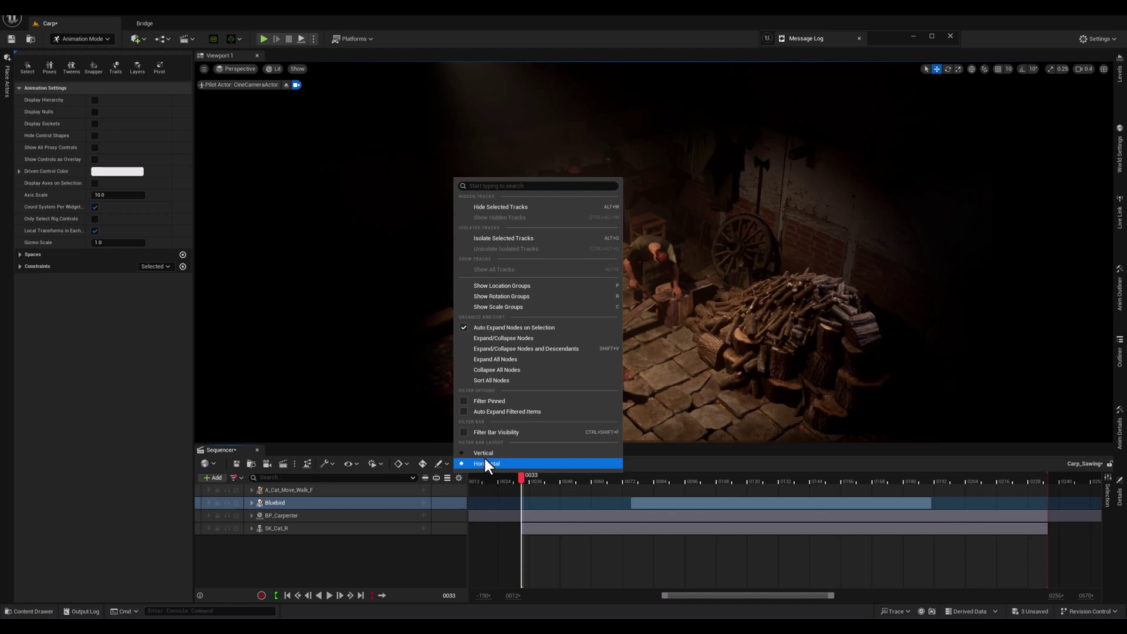
pyautogui.click(464, 432)
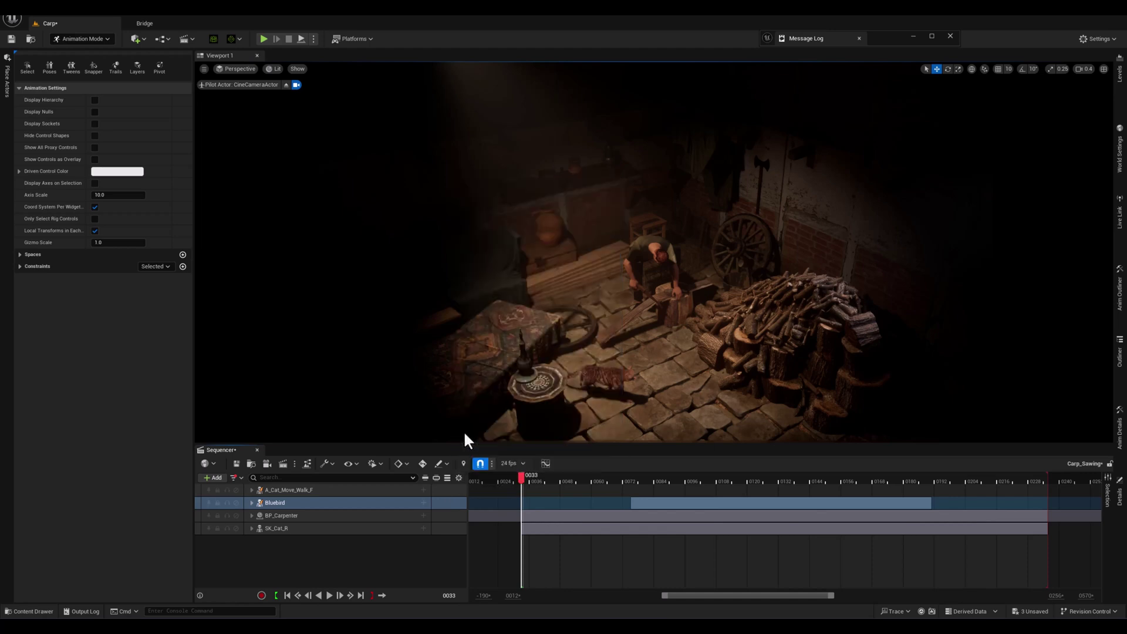
pyautogui.click(228, 489)
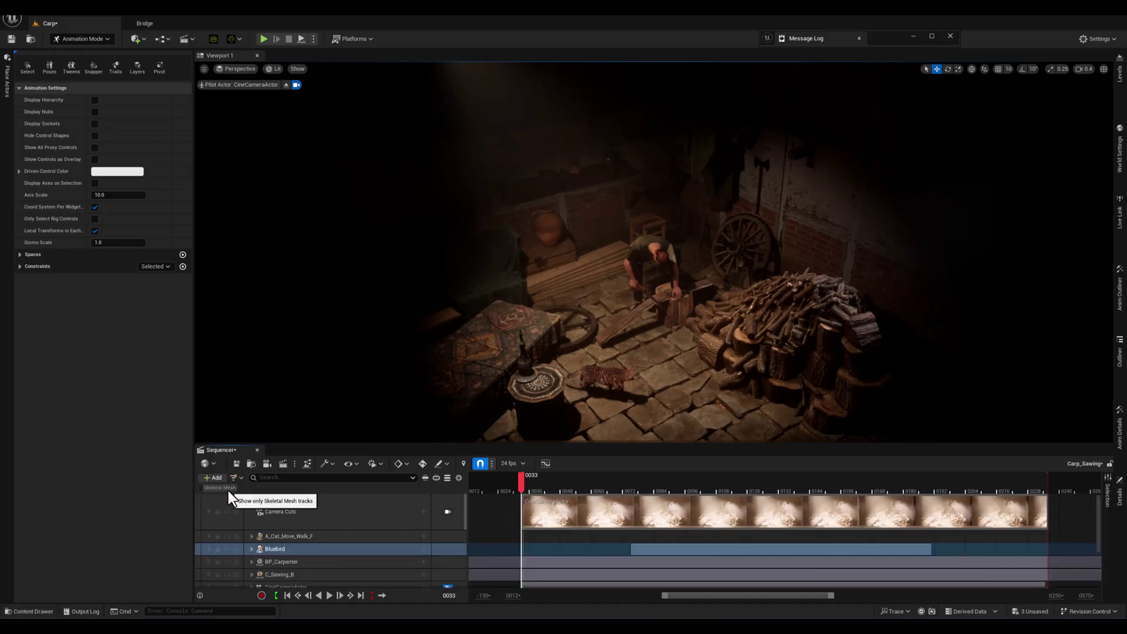
pyautogui.click(228, 491)
pyautogui.click(227, 491)
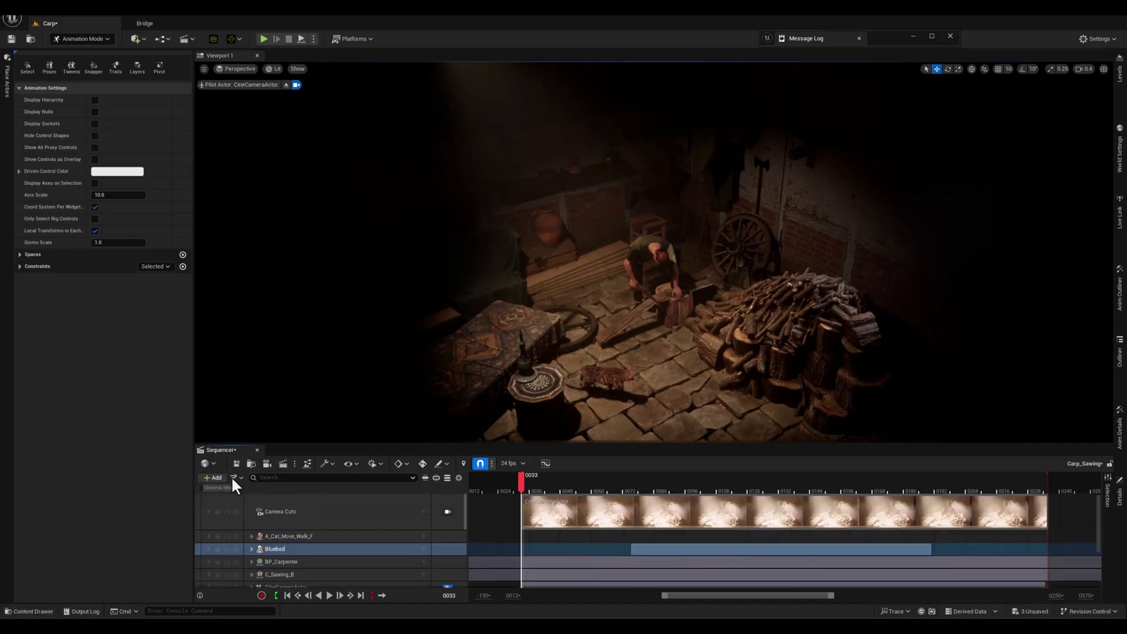
# Step: Add a Camera filter to the bar, switch it off, and leave Skeletal Mesh enabled
pyautogui.click(233, 478)
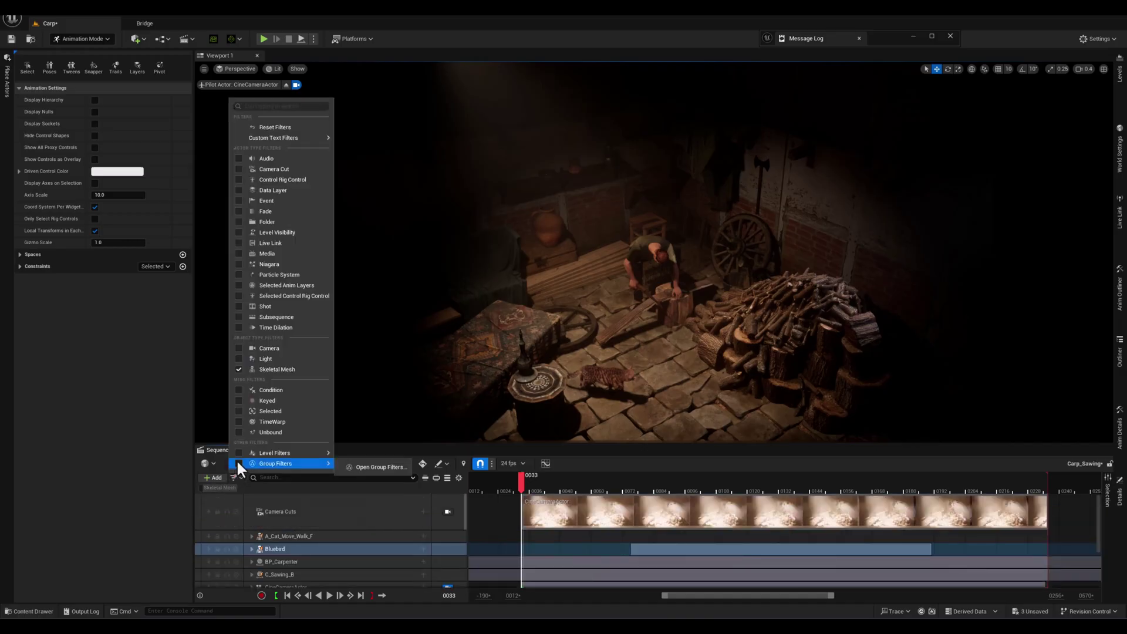
pyautogui.click(238, 349)
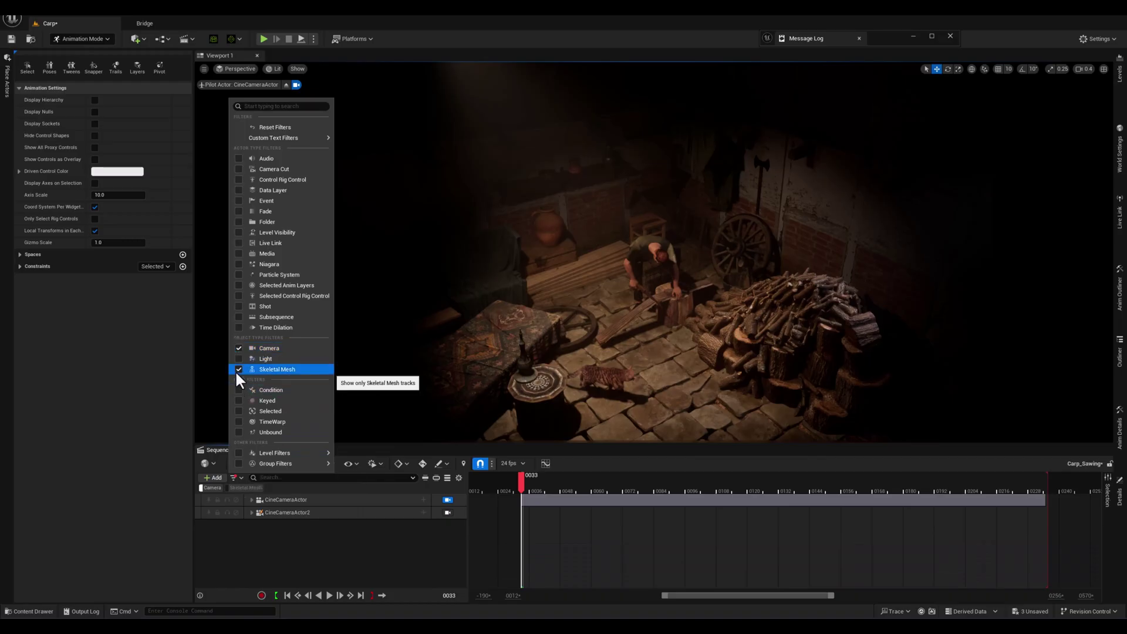
pyautogui.click(322, 547)
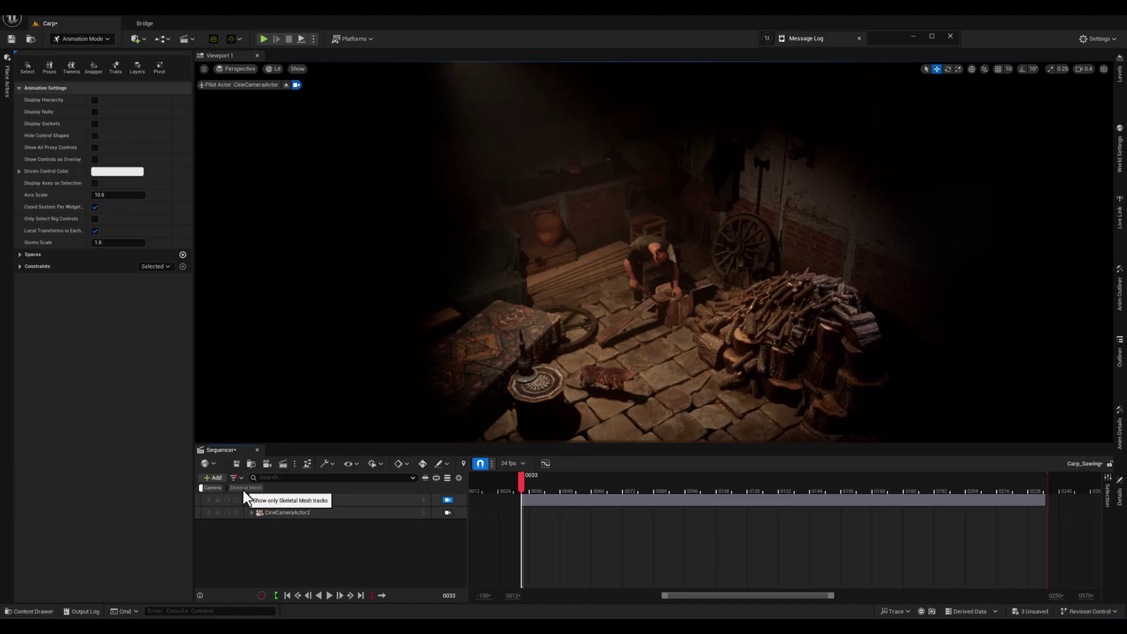
pyautogui.click(244, 490)
pyautogui.click(212, 487)
pyautogui.click(233, 487)
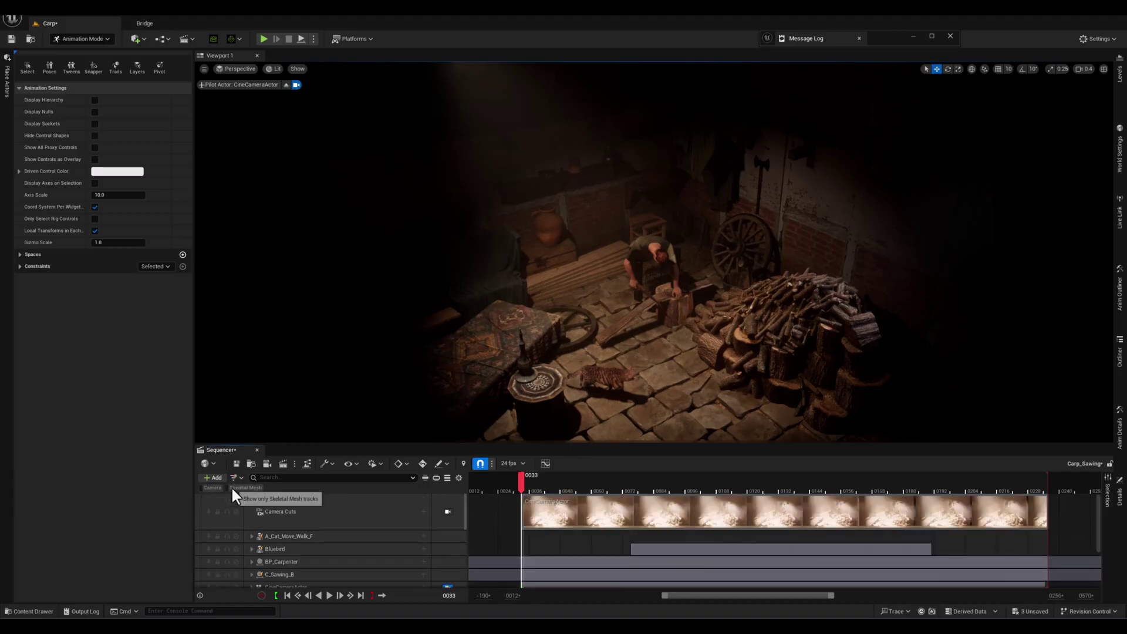
pyautogui.click(232, 487)
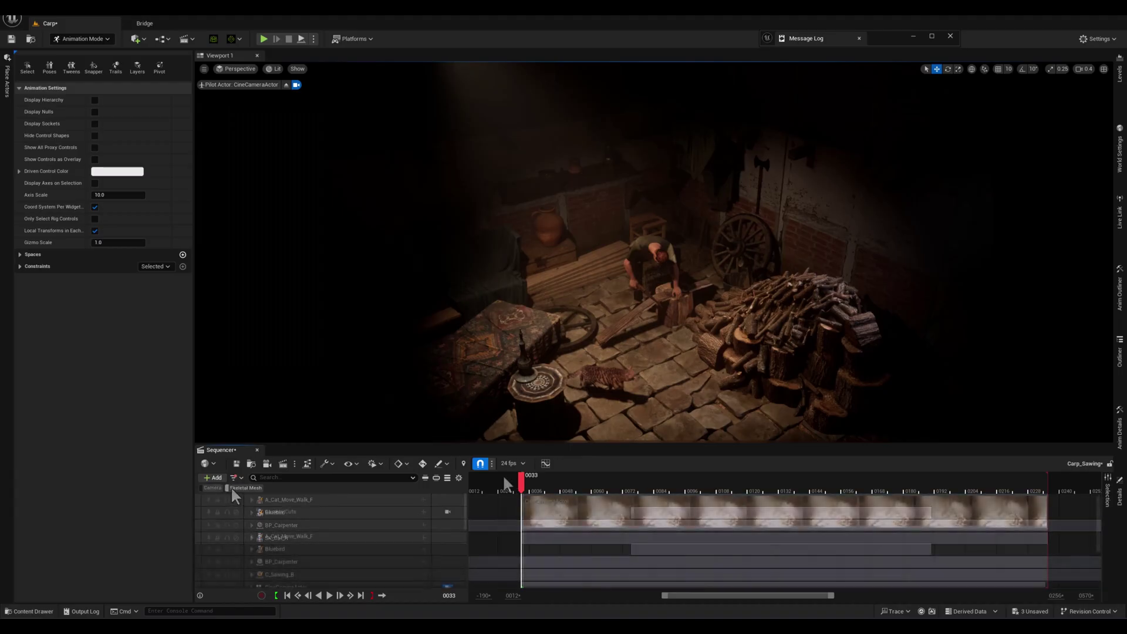
# Step: Limit selection to sequence actors, test it on the cat, carpenter, C_Sawing_B and floor, then deselect
pyautogui.click(464, 464)
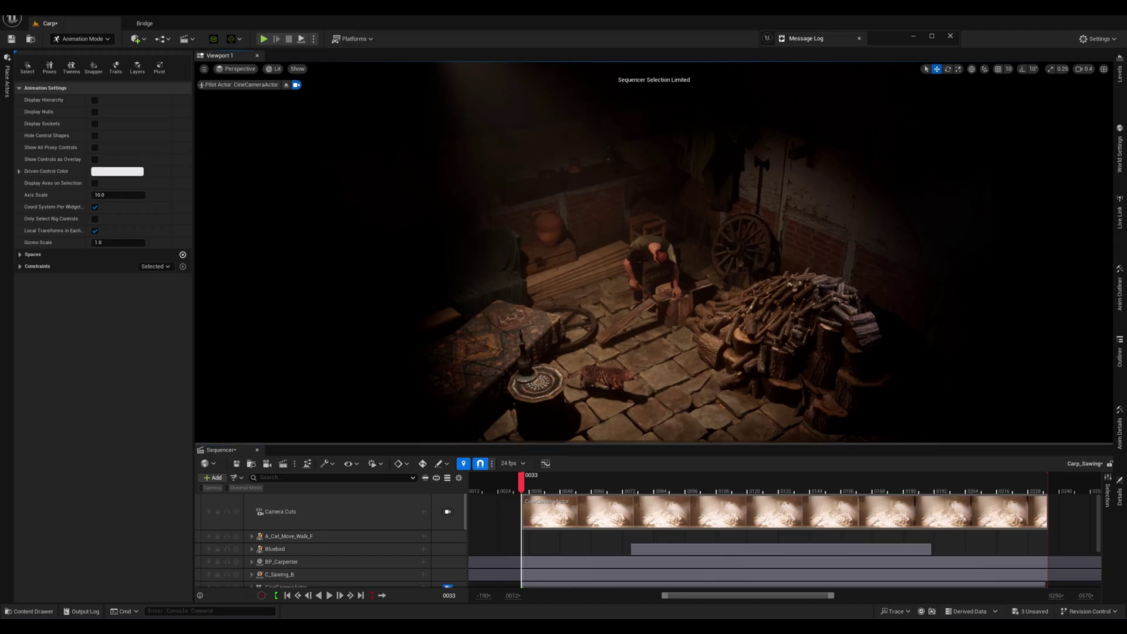
pyautogui.click(600, 373)
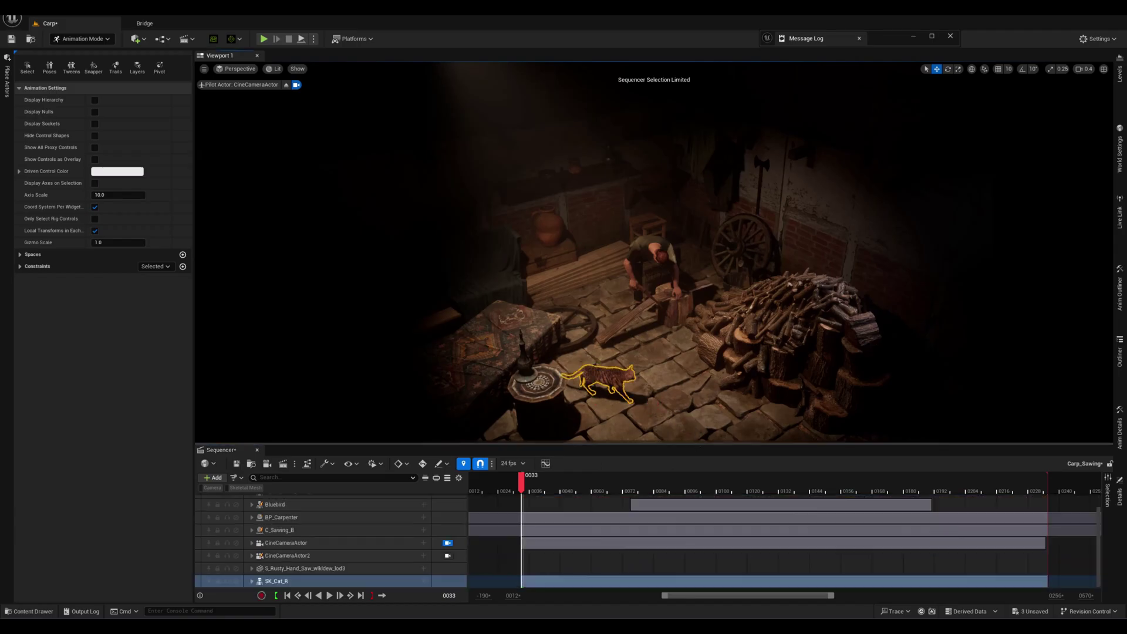
pyautogui.click(657, 249)
pyautogui.click(643, 250)
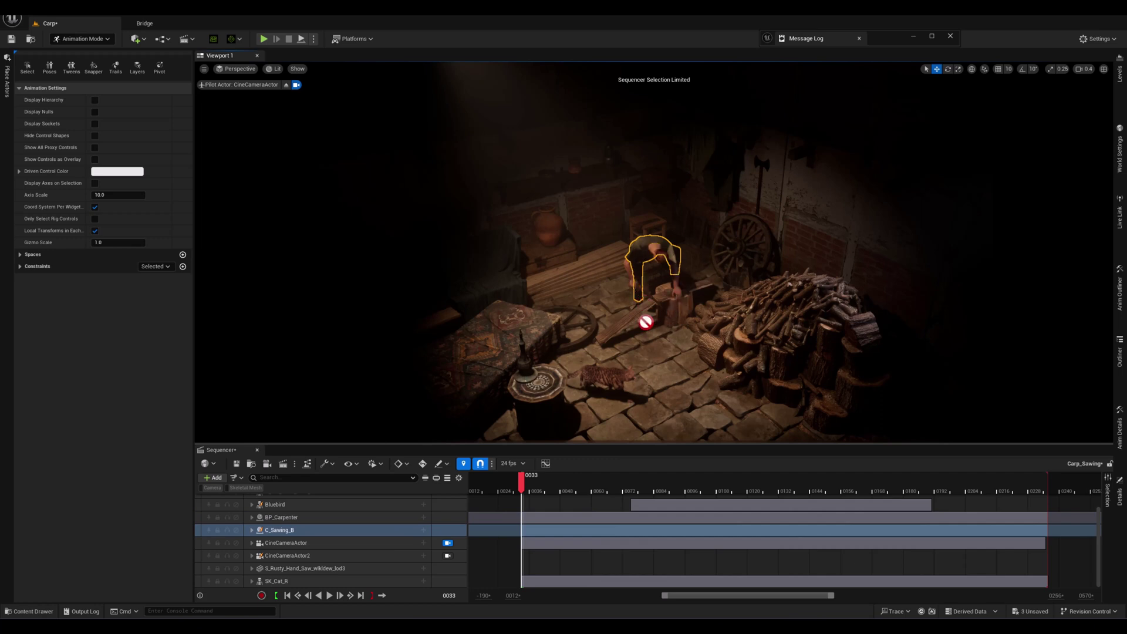
pyautogui.click(676, 369)
pyautogui.press('Escape')
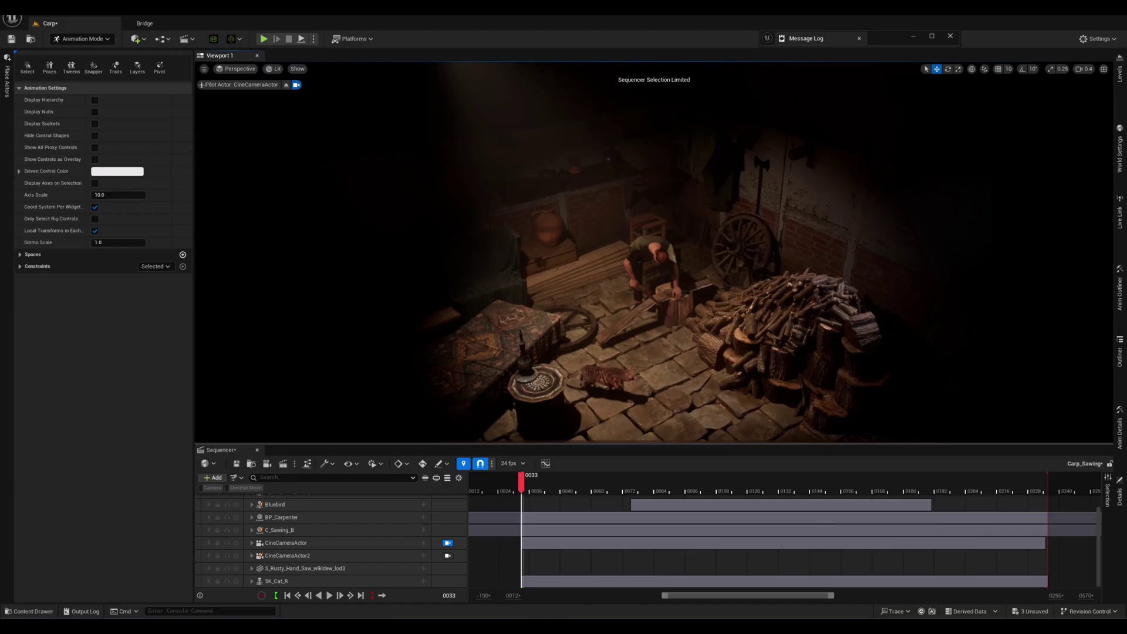
# Step: Scrub the sequence forward, then return the playhead to frame 0033
pyautogui.moveTo(575, 481); pyautogui.dragTo(693, 489)
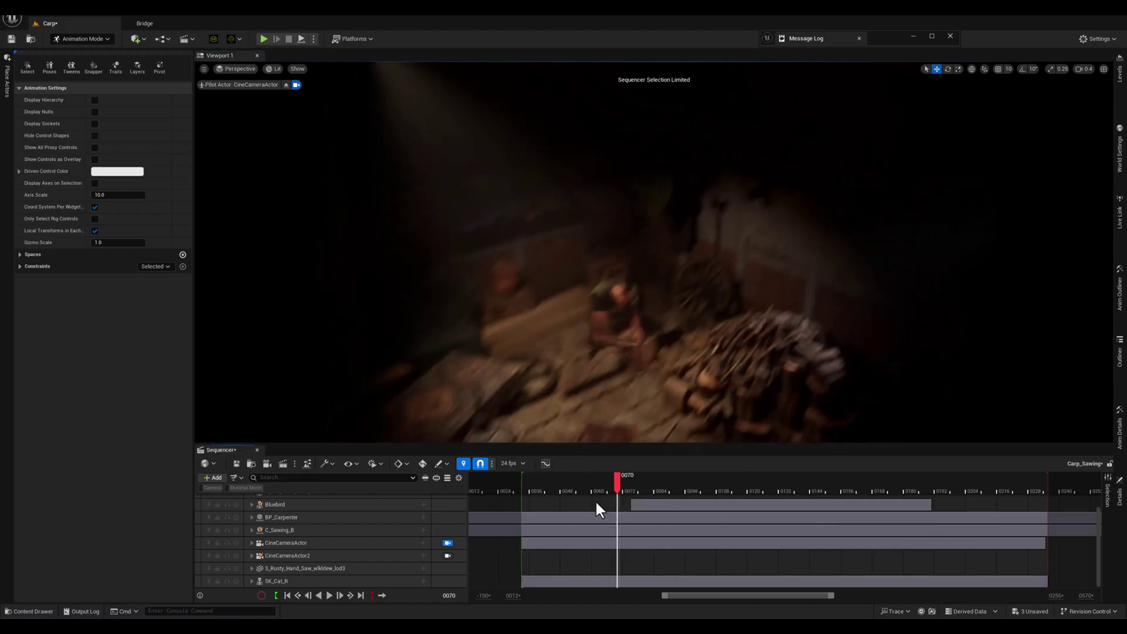
pyautogui.press('Up')
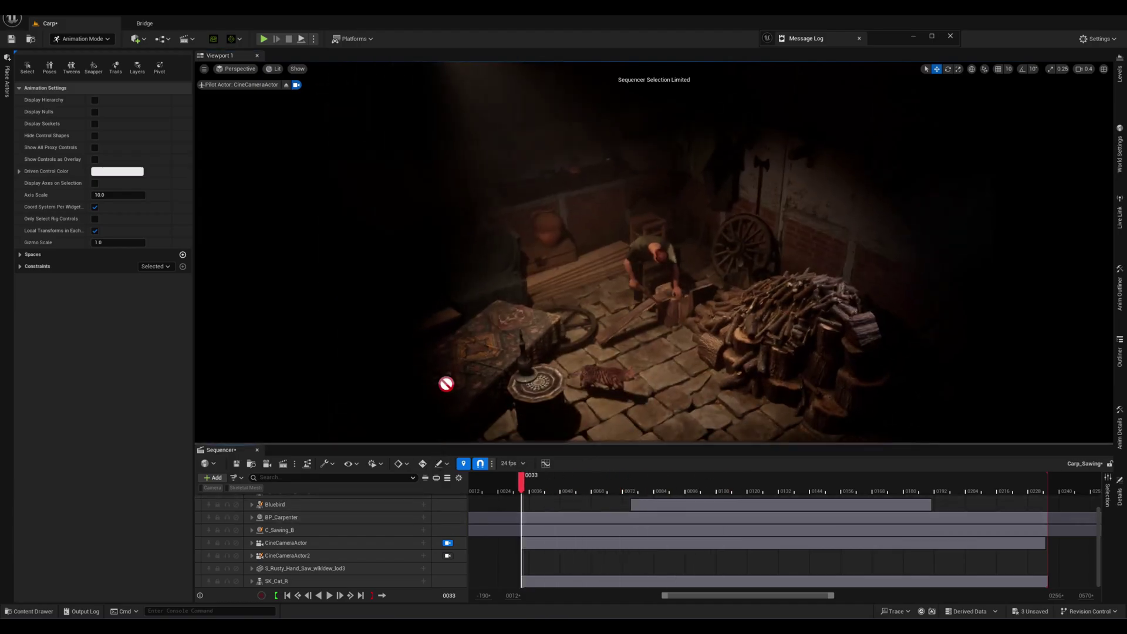
pyautogui.moveTo(539, 477); pyautogui.dragTo(378, 502)
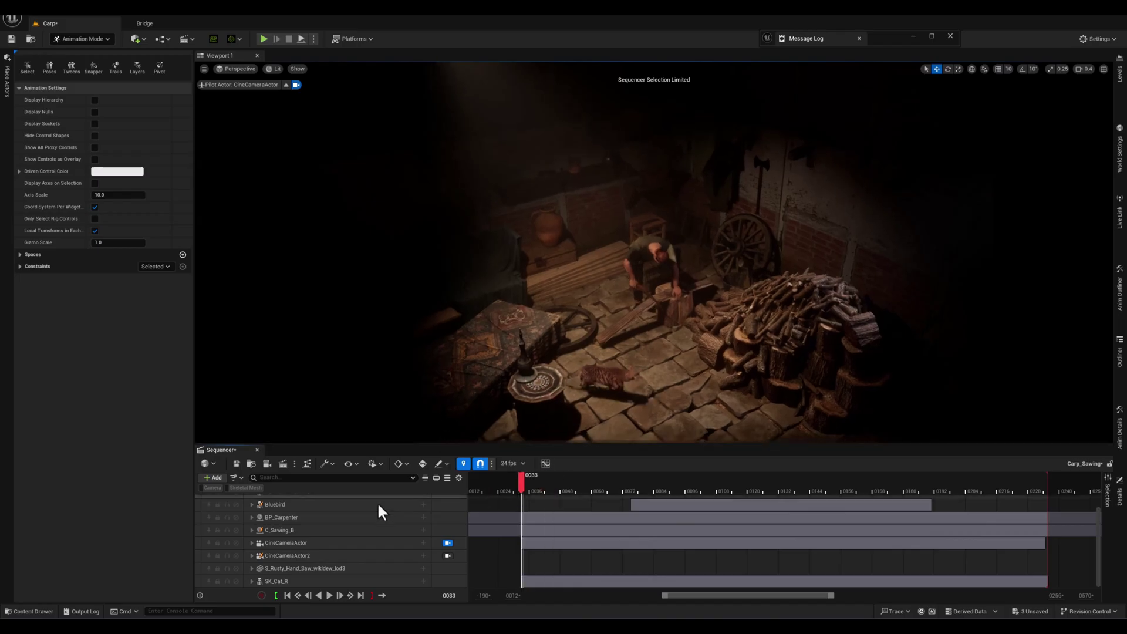
# Step: Filter the Sequencer to Skeletal Mesh tracks and expand SK_Cat_R, collapsing its Transform sub-track
pyautogui.click(247, 488)
pyautogui.click(249, 501)
pyautogui.click(251, 500)
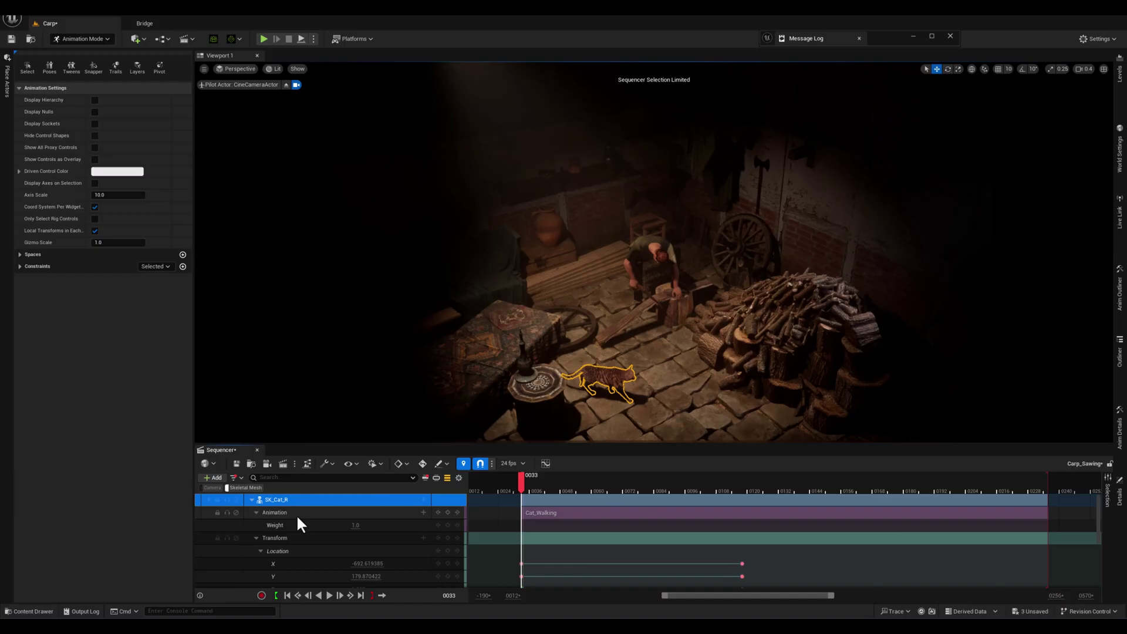
pyautogui.scroll(-1, 318, 527)
pyautogui.scroll(1, 319, 527)
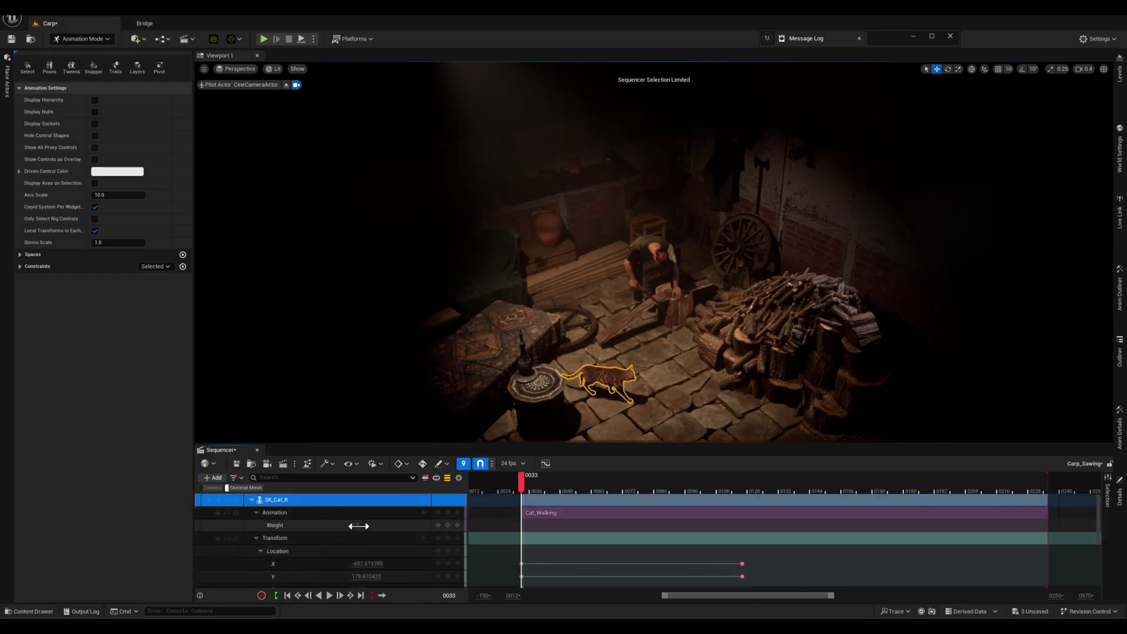
pyautogui.click(256, 538)
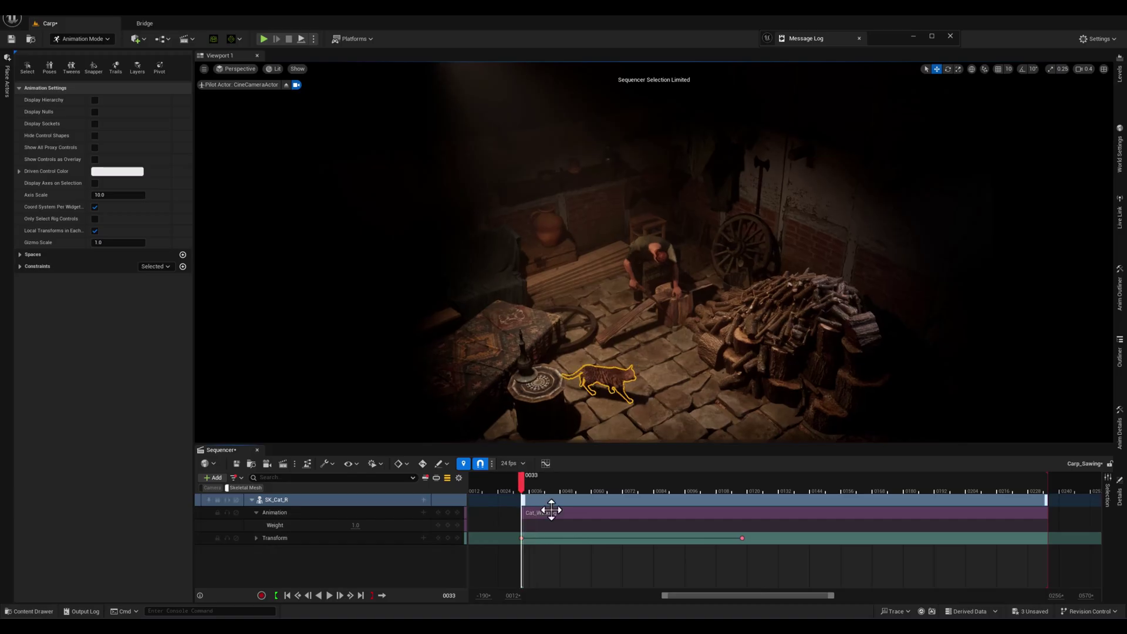
# Step: Select the Cat_Walking animation section and view its Properties, then dismiss the menu without changes
pyautogui.click(578, 514)
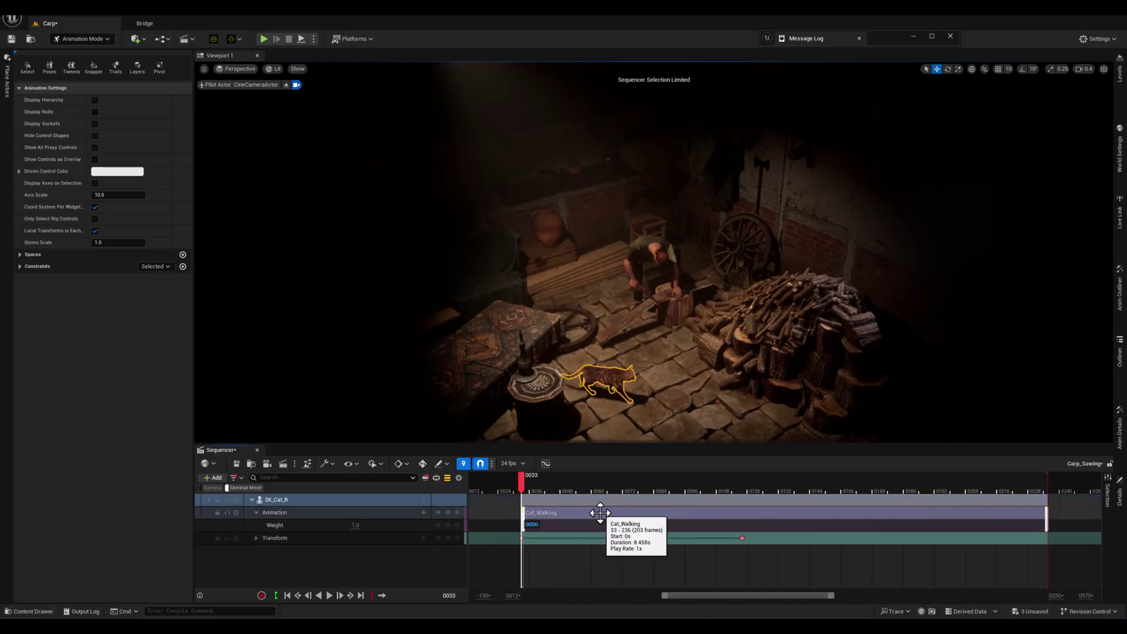
pyautogui.rightClick(601, 513)
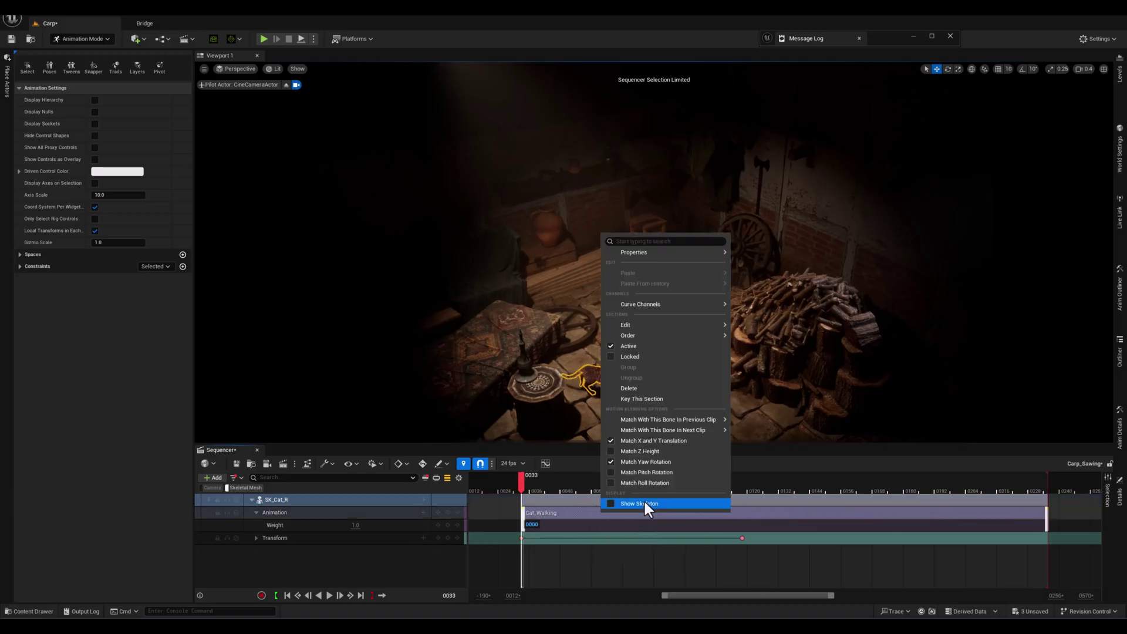
pyautogui.click(711, 254)
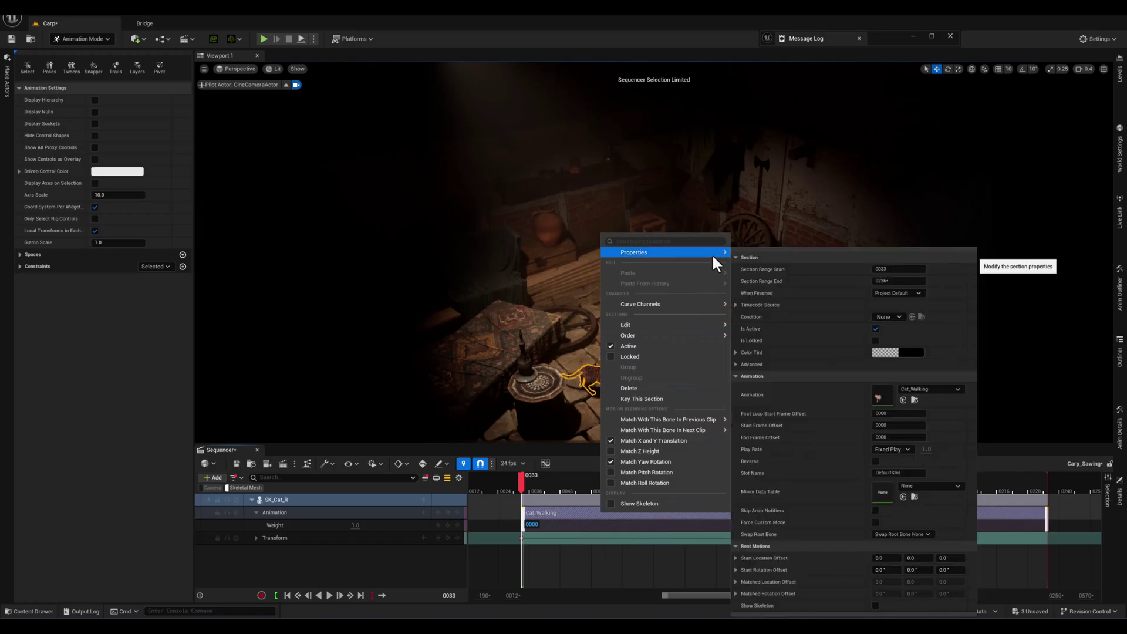
pyautogui.click(631, 576)
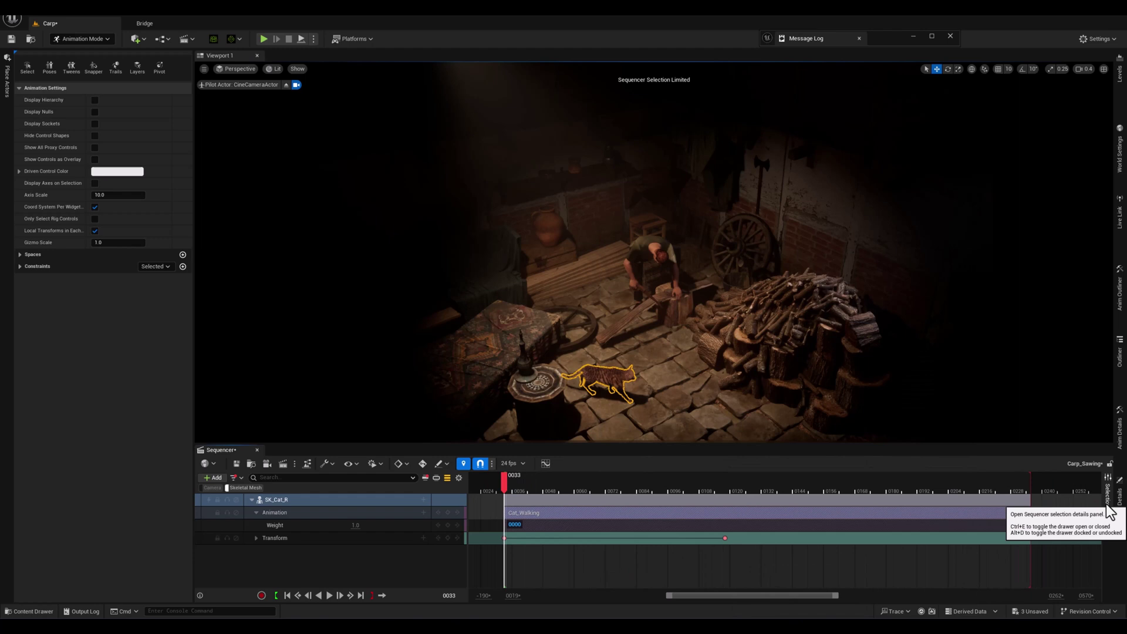
# Step: Dock the Cat_Walking section's details beside the timeline, scrolled down to Play Rate
pyautogui.click(1107, 505)
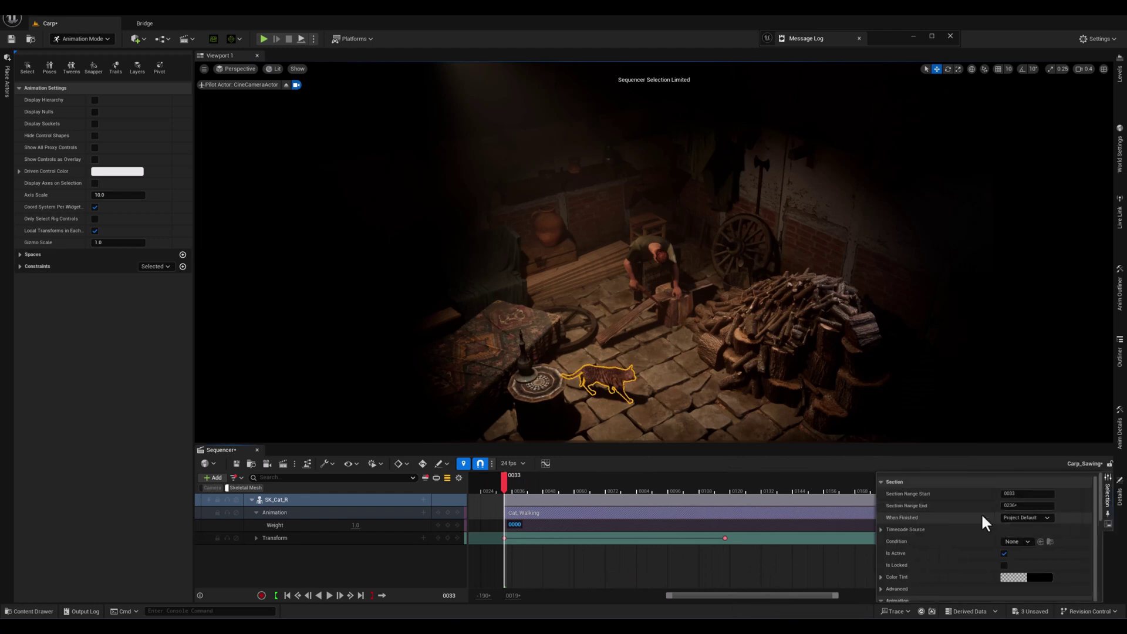
pyautogui.scroll(-5, 983, 516)
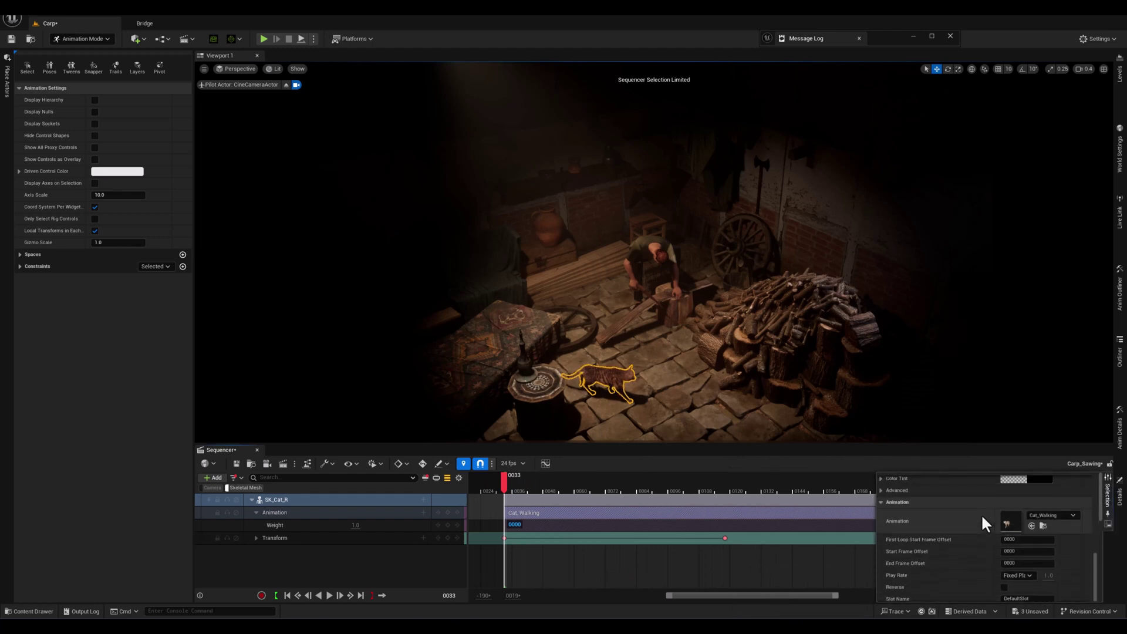
pyautogui.scroll(4, 981, 513)
pyautogui.click(1108, 525)
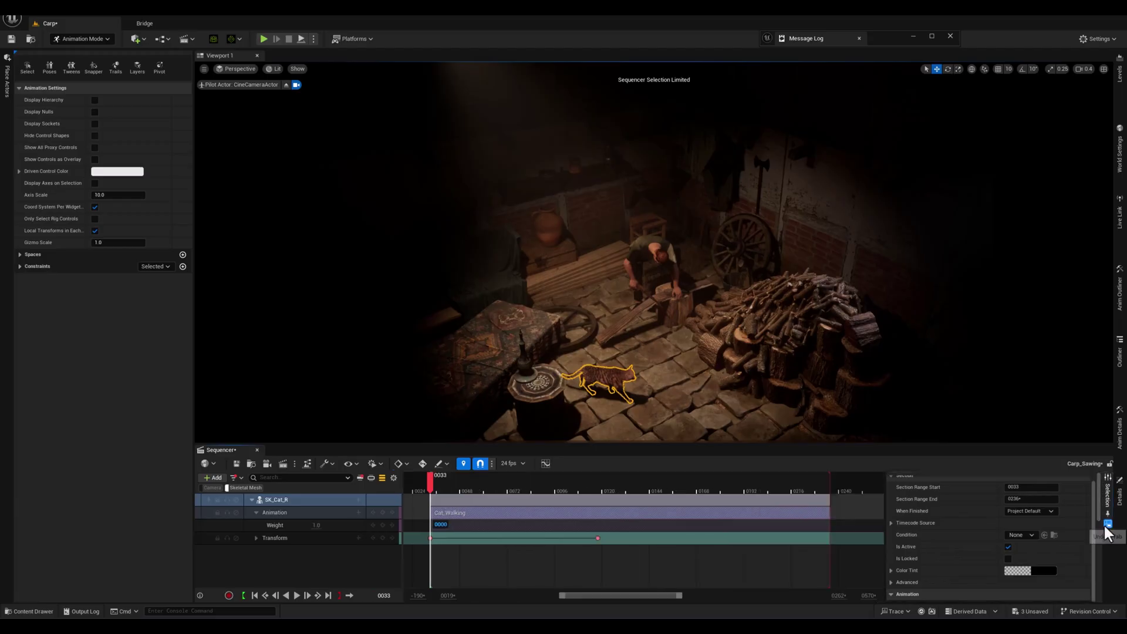
pyautogui.scroll(-6, 999, 543)
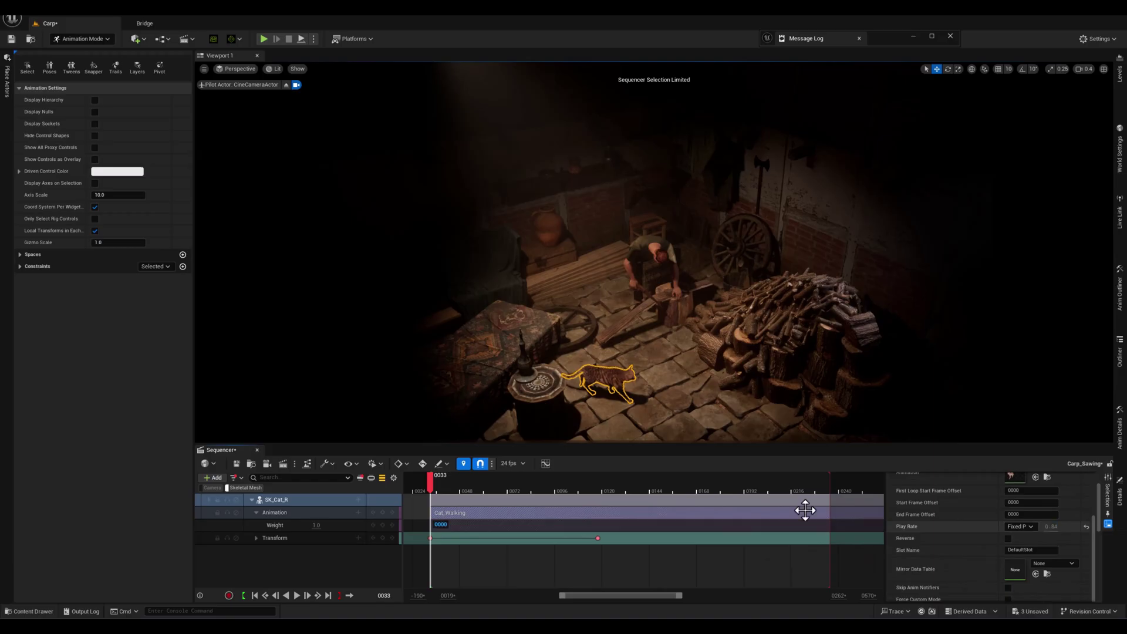
# Step: Preview the cat walk playback, stopping at frame 0126 and returning the playhead to 0033
pyautogui.press('space')
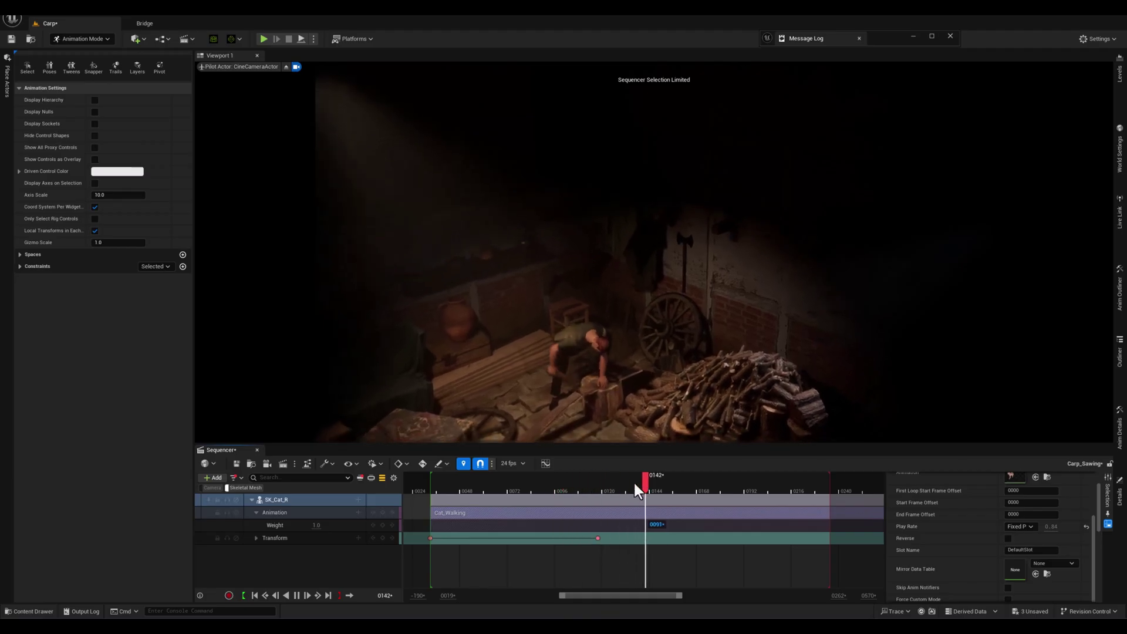
pyautogui.click(605, 491)
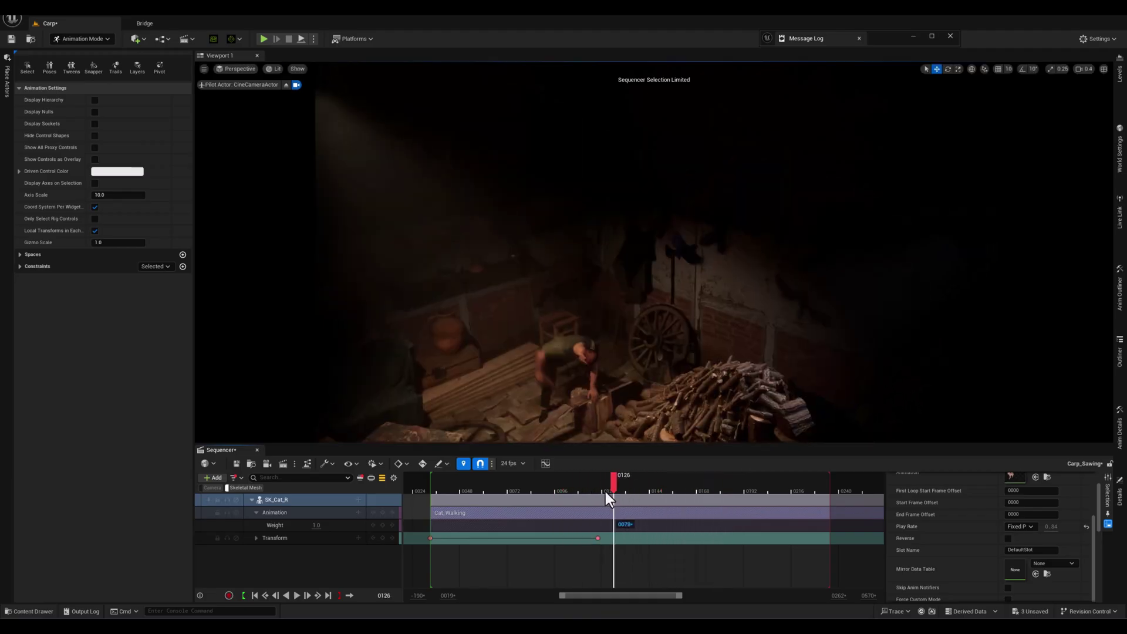
pyautogui.moveTo(605, 492); pyautogui.dragTo(408, 497)
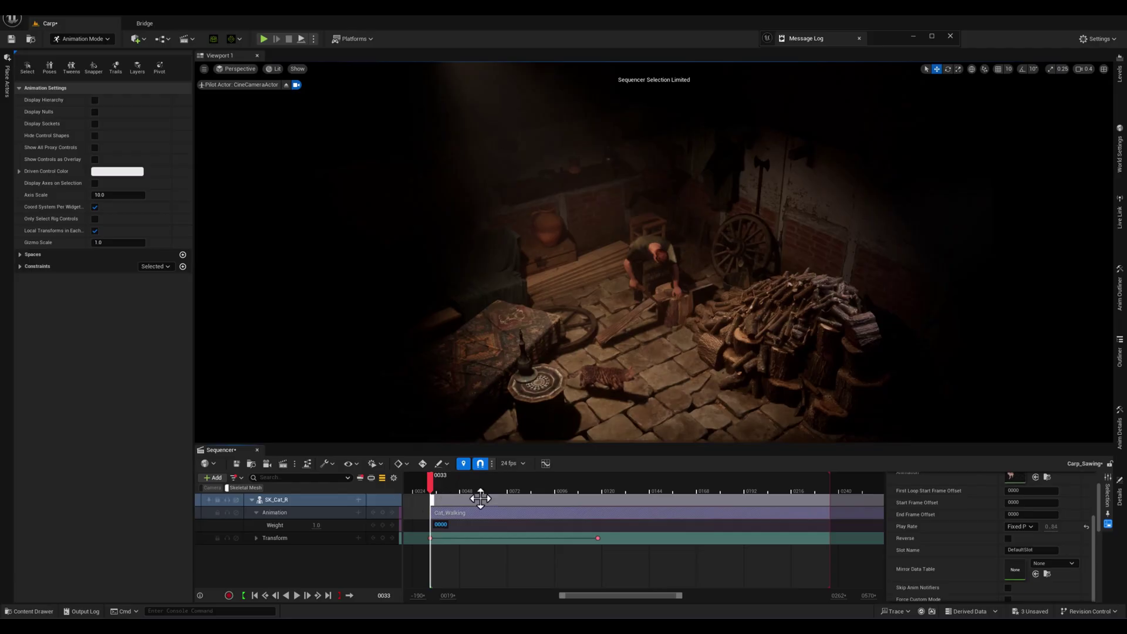